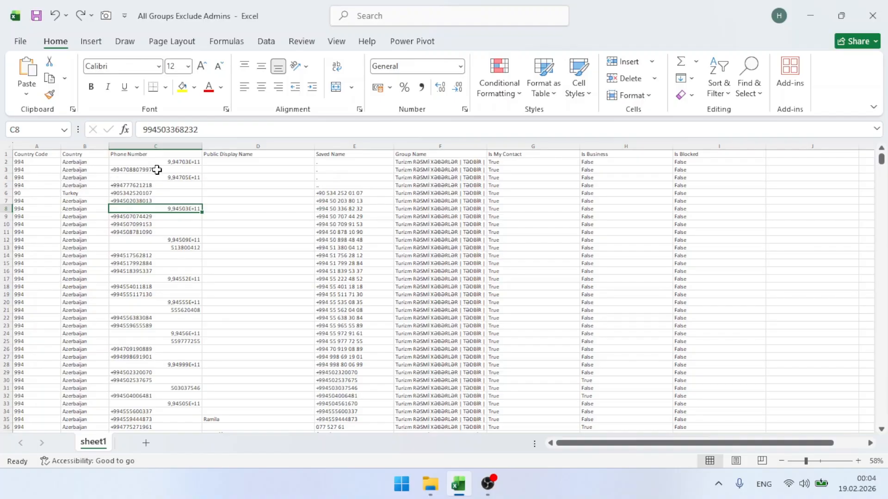
# Inspect the country codes in column A and the phone numbers in column C
pyautogui.moveTo(151, 164); pyautogui.dragTo(145, 382)
pyautogui.click(311, 278)
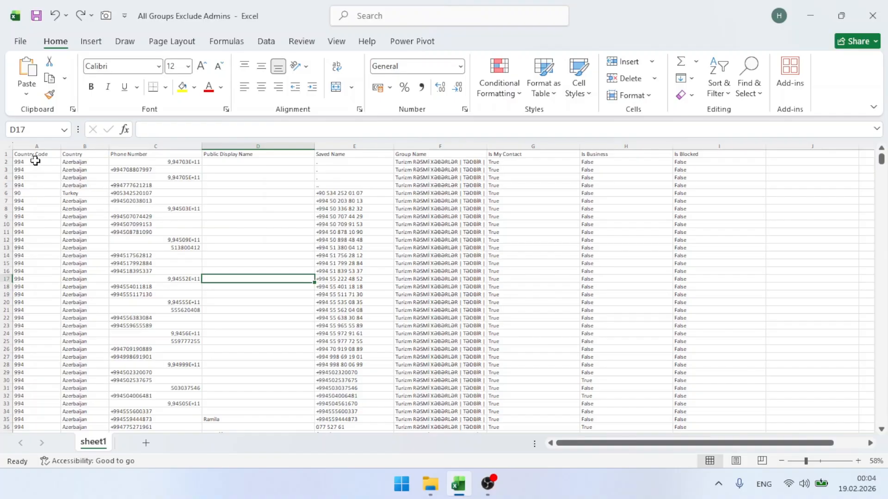
pyautogui.moveTo(32, 162); pyautogui.dragTo(32, 367)
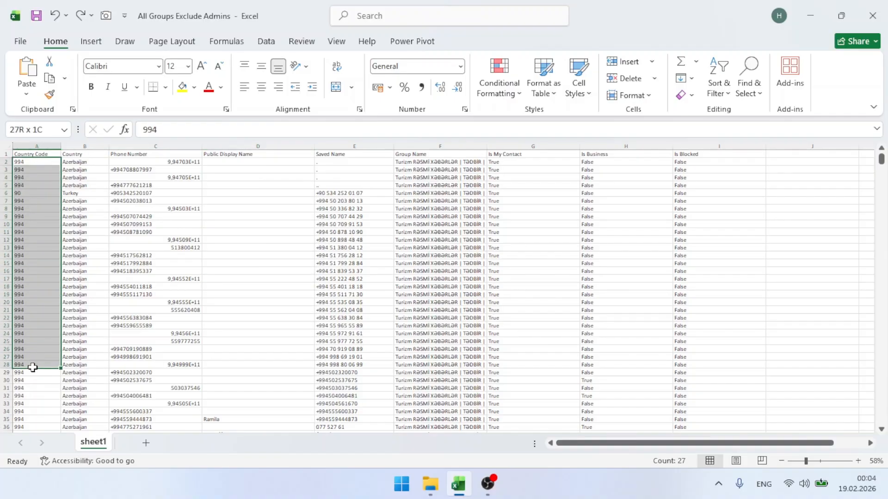
pyautogui.click(35, 191)
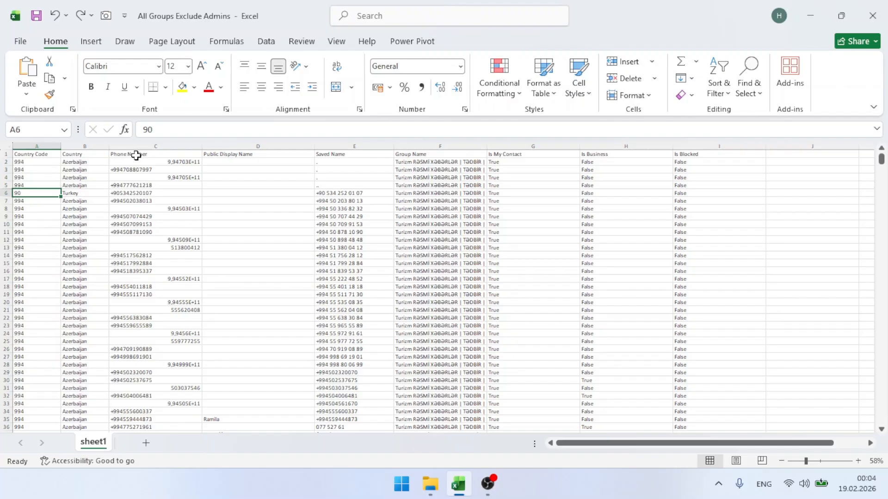
pyautogui.moveTo(184, 162); pyautogui.dragTo(180, 311)
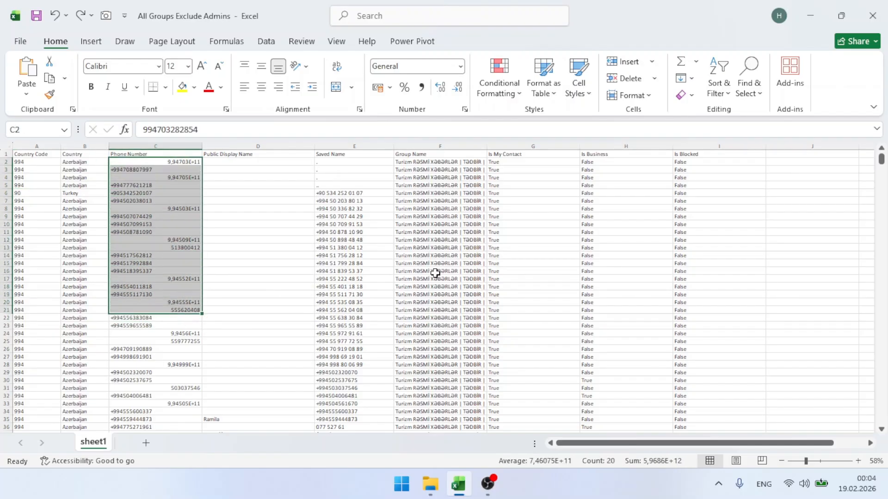
# Try a sample '+9' entry in empty cell J1, then discard it
pyautogui.hscroll(6, 434, 272)
pyautogui.click(325, 154)
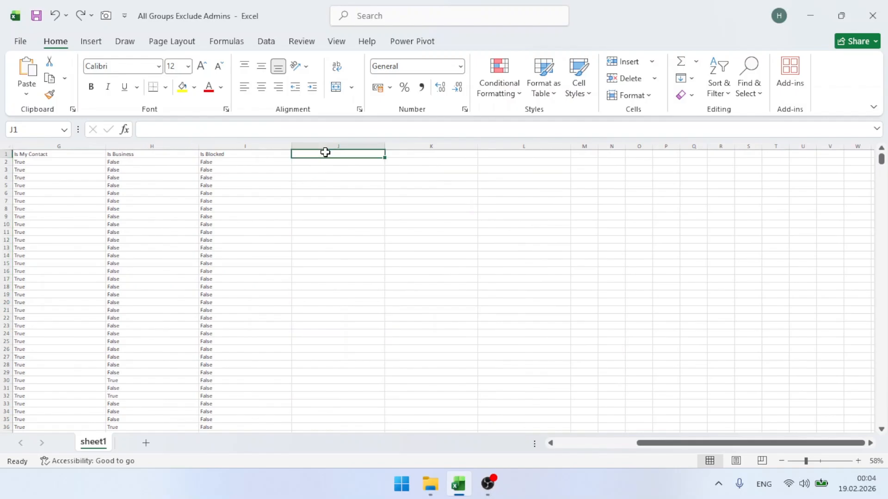
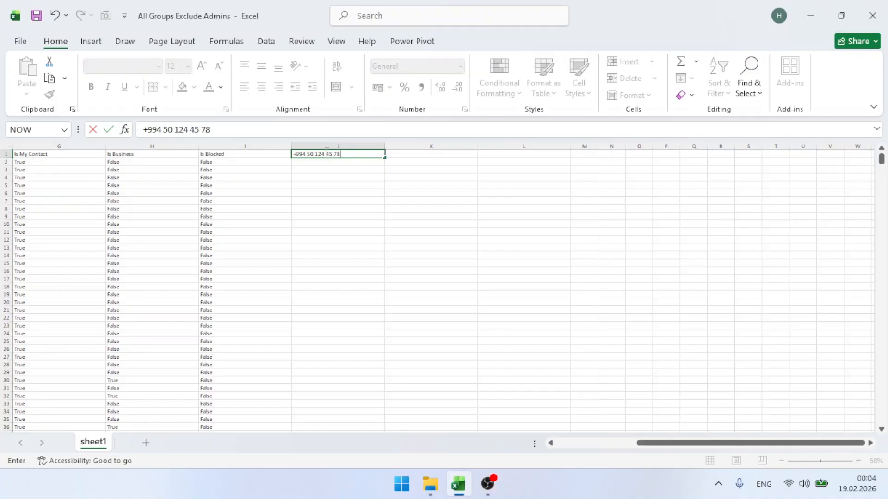
pyautogui.press('Return')
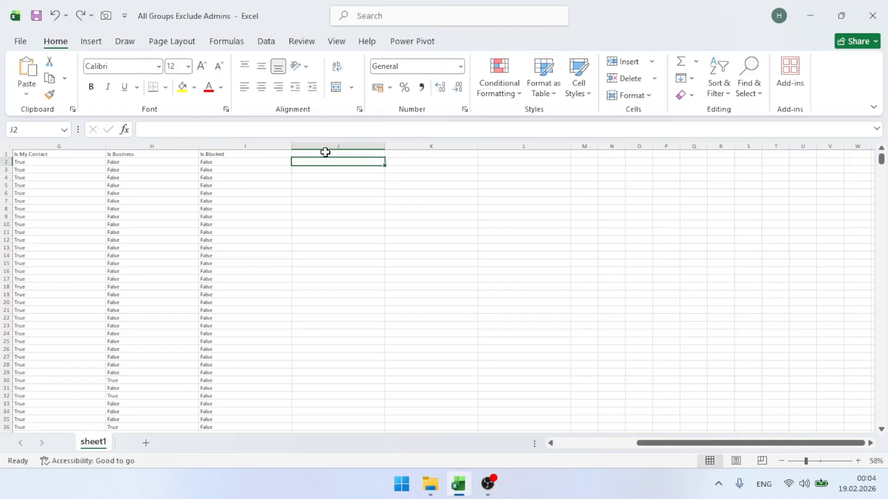
pyautogui.hscroll(-3, 184, 208)
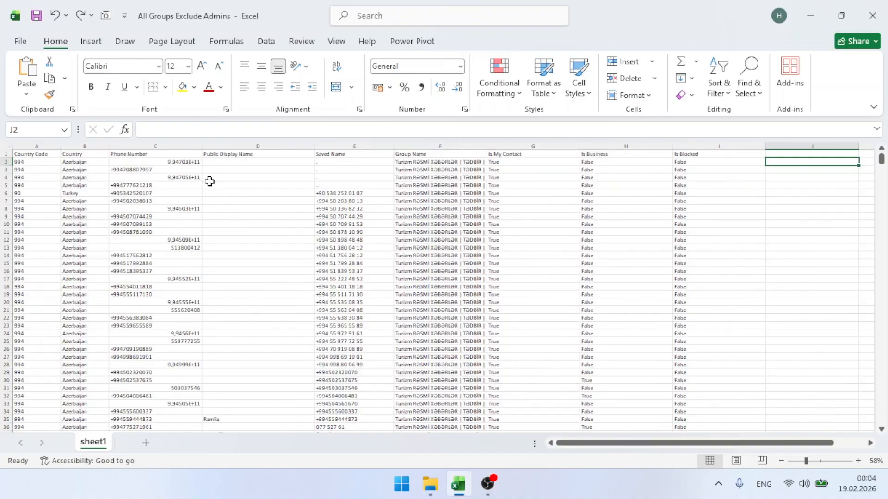
# Delete columns D:I, from Public Display Name through Is Blocked
pyautogui.scroll(2, 148, 153)
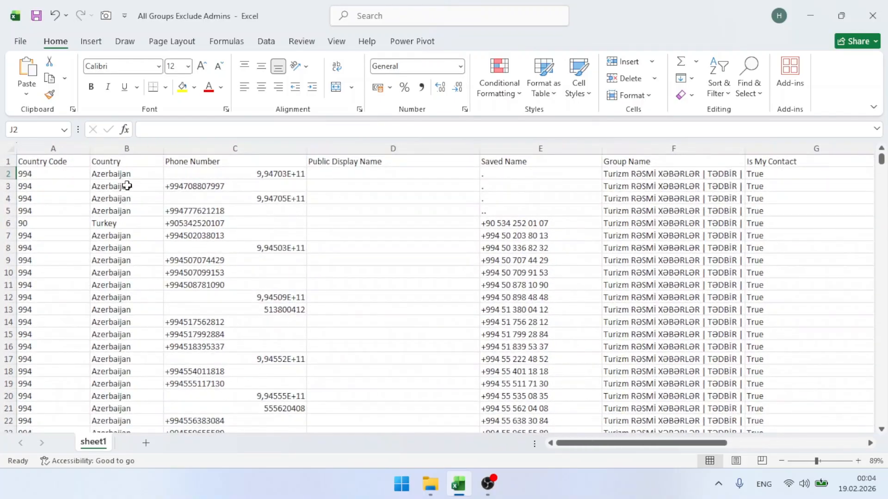
pyautogui.hscroll(3, 381, 247)
pyautogui.hscroll(2, 381, 248)
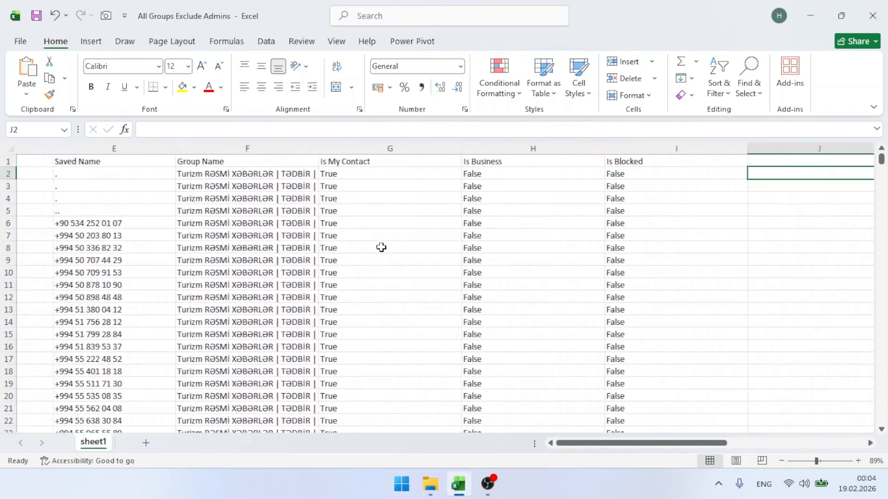
pyautogui.hscroll(-3, 381, 248)
pyautogui.moveTo(214, 148); pyautogui.dragTo(627, 149)
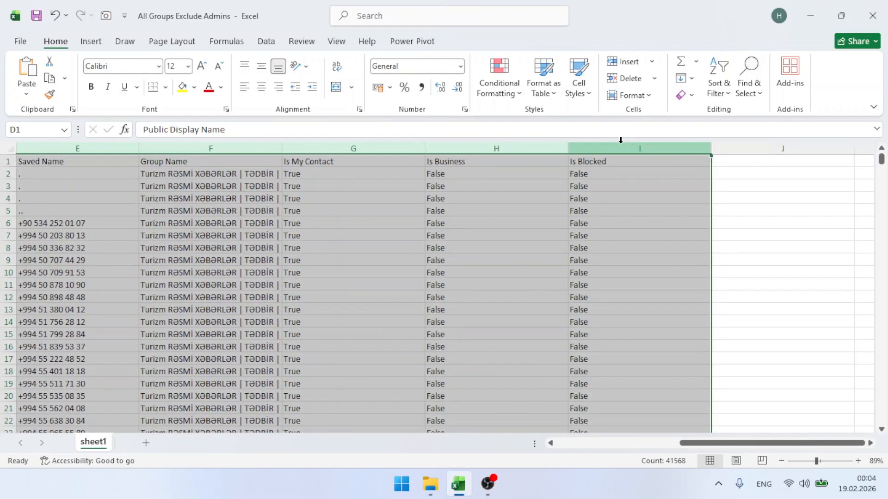
pyautogui.click(655, 78)
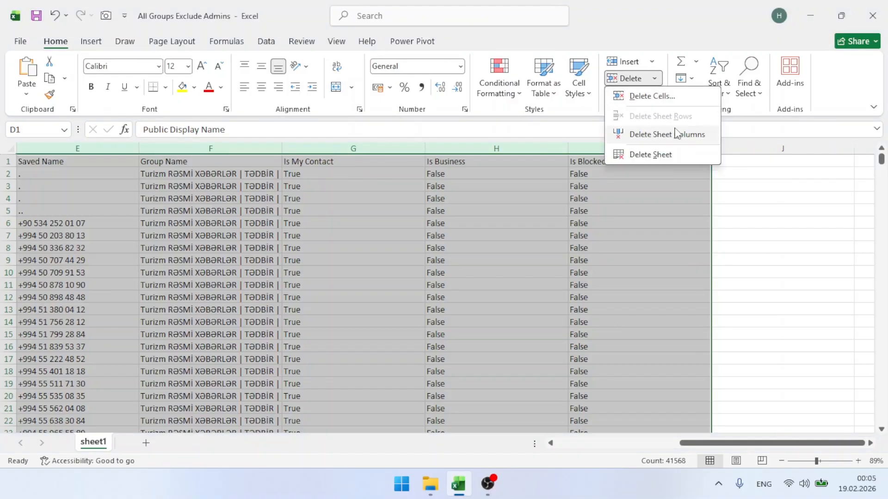
pyautogui.click(658, 77)
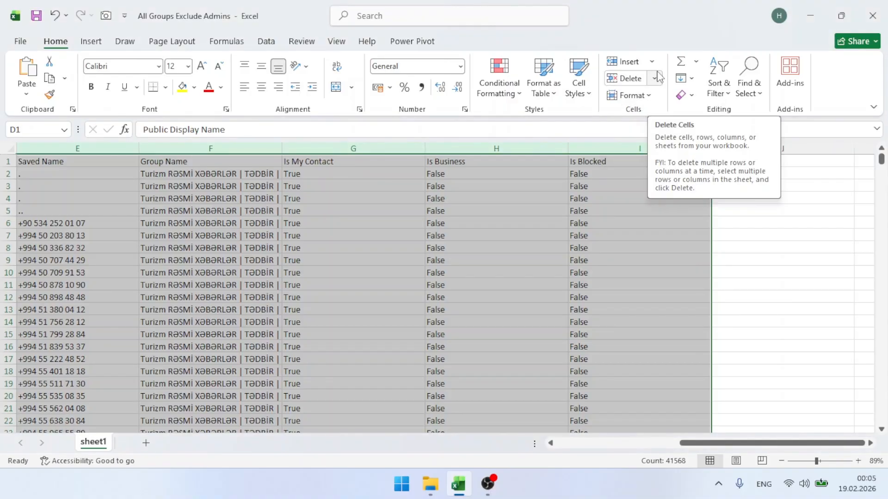
pyautogui.click(659, 77)
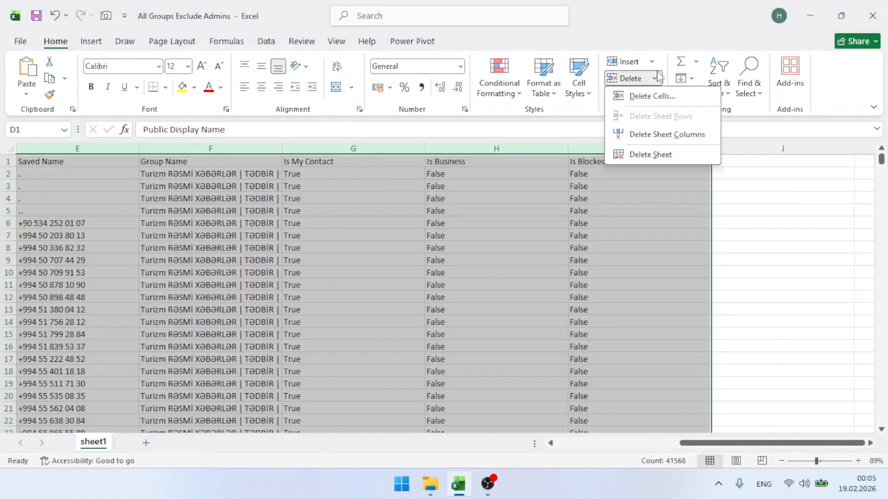
pyautogui.click(671, 134)
pyautogui.click(287, 188)
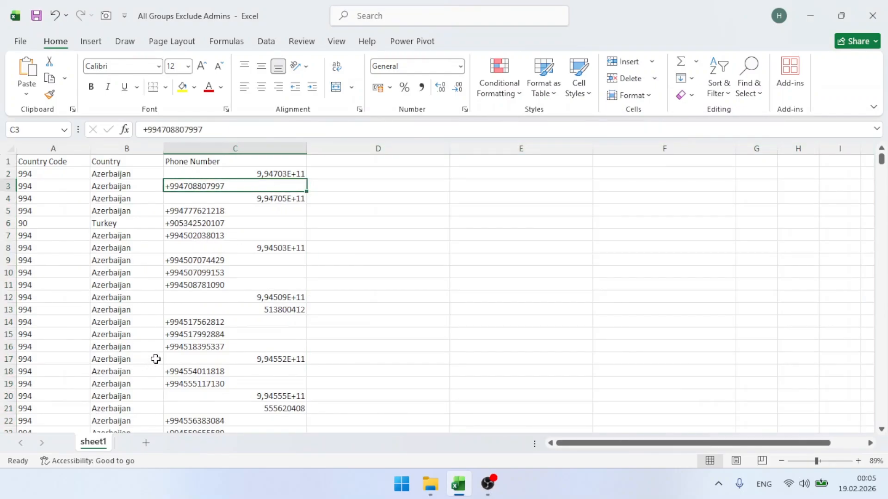
# Center-align every entry in the Phone Number column C
pyautogui.click(133, 222)
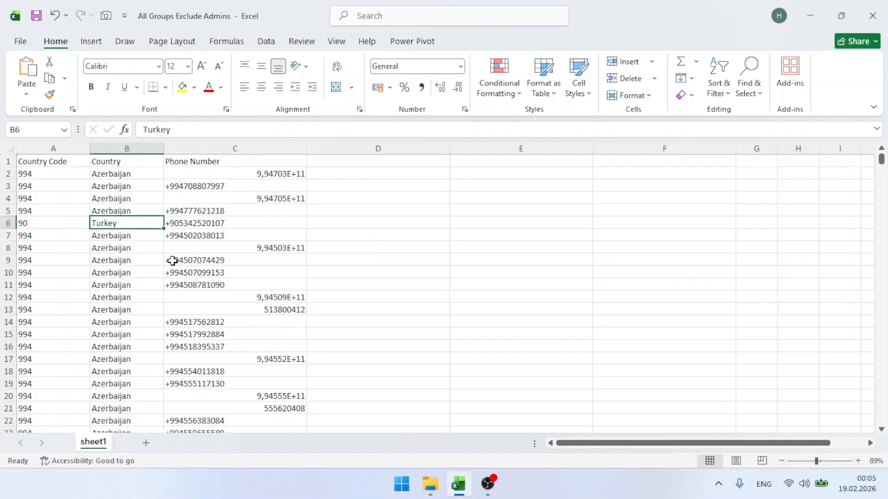
pyautogui.scroll(-4, 173, 260)
pyautogui.scroll(4, 174, 259)
pyautogui.click(238, 148)
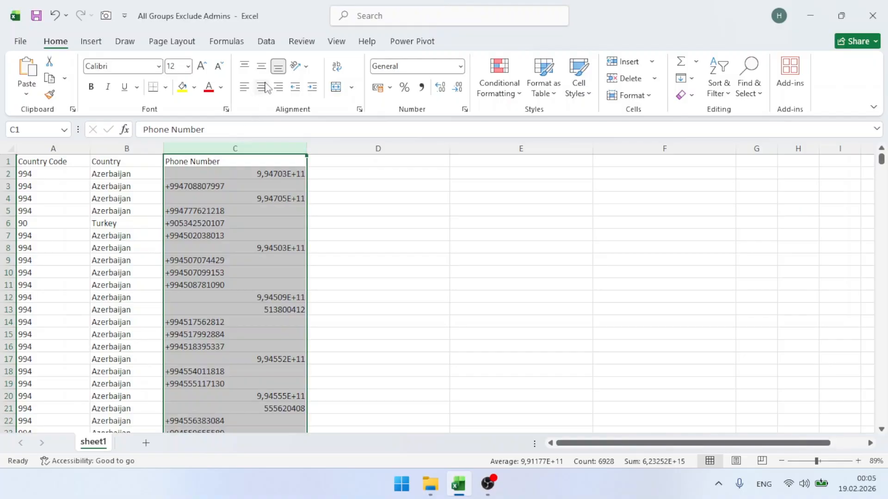
pyautogui.click(261, 87)
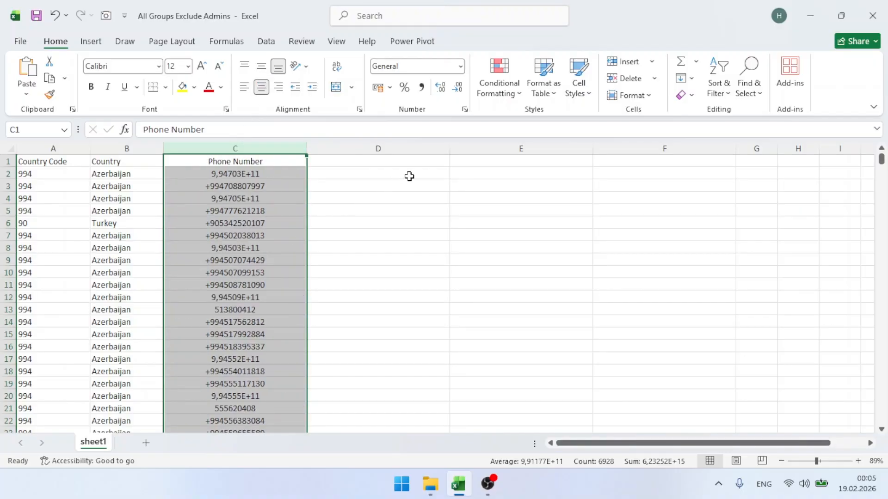
pyautogui.click(425, 171)
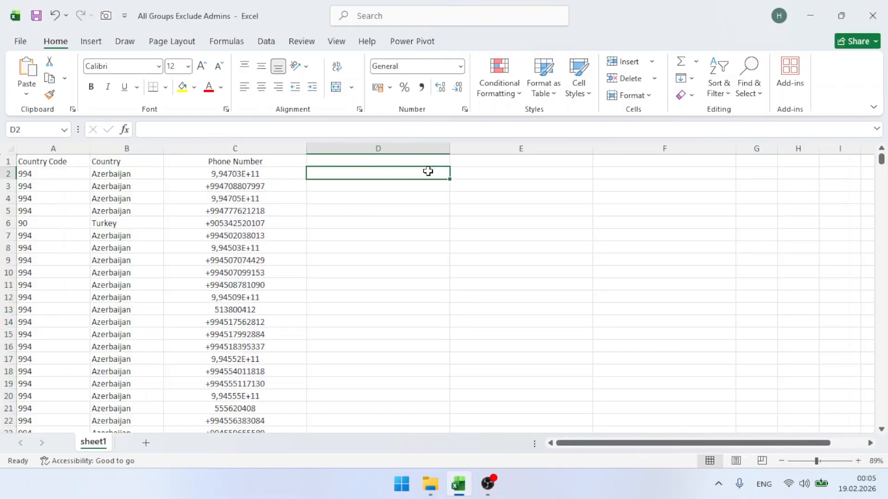
pyautogui.click(440, 159)
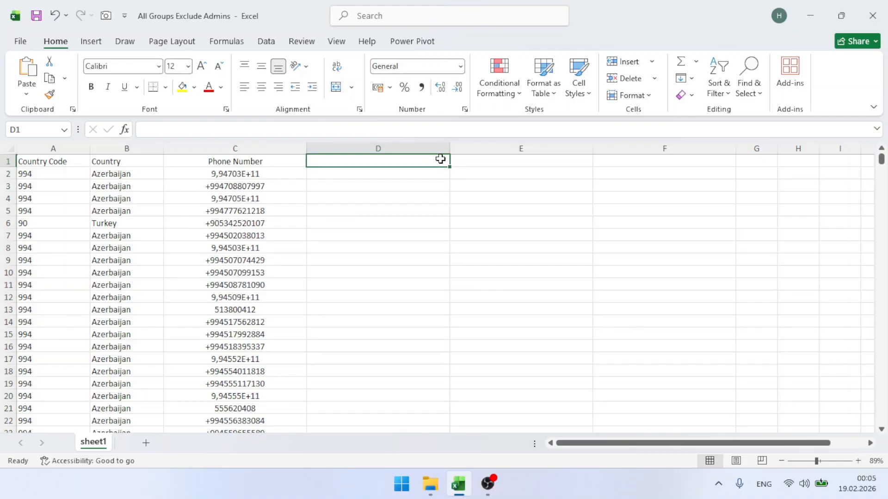
# Head D1 with 'IF' and enter =IF(B2="Azerbaijan";C2;"") in D2
pyautogui.write('IF')
pyautogui.press('Return')
pyautogui.press('Return')
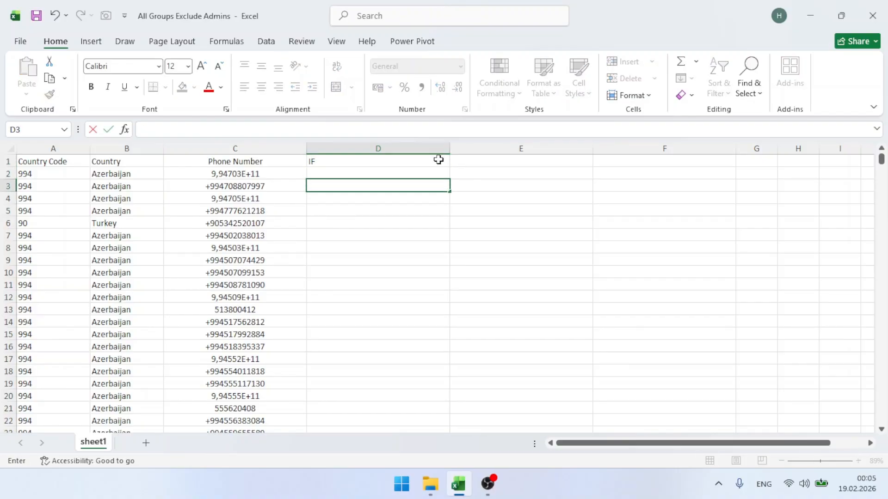
pyautogui.click(435, 173)
pyautogui.write('=')
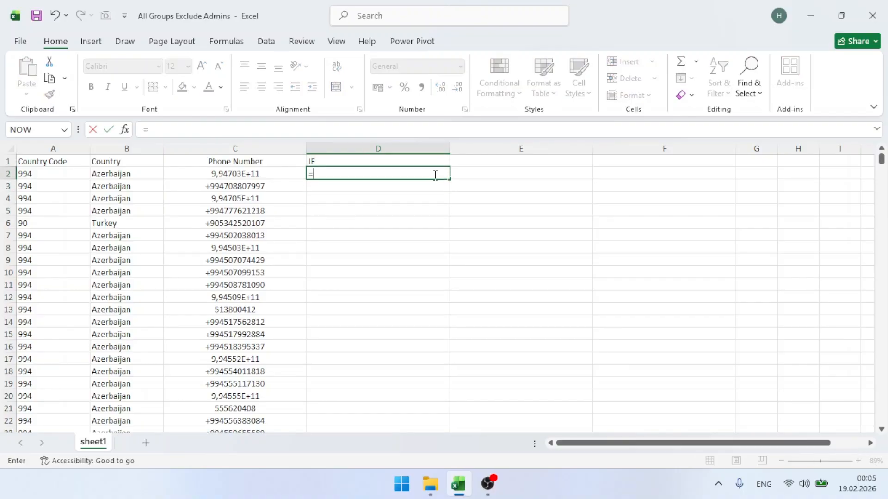
pyautogui.write('if')
pyautogui.press('Tab')
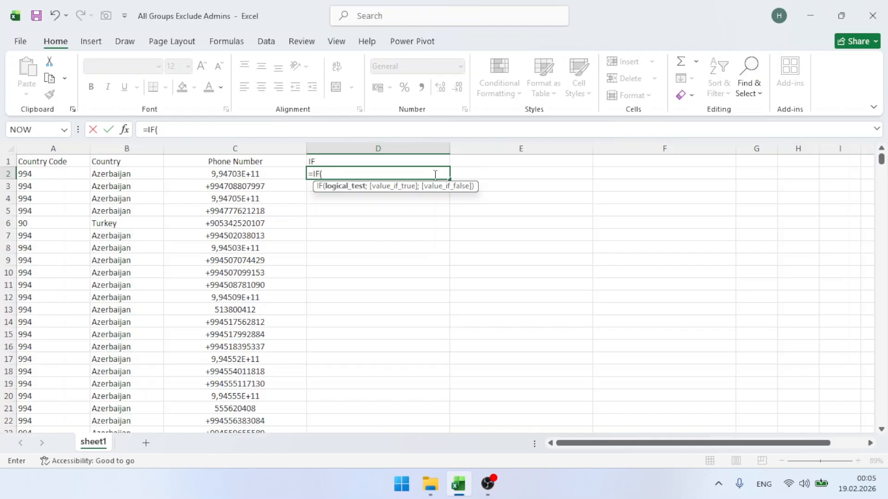
pyautogui.click(135, 173)
pyautogui.write('=')
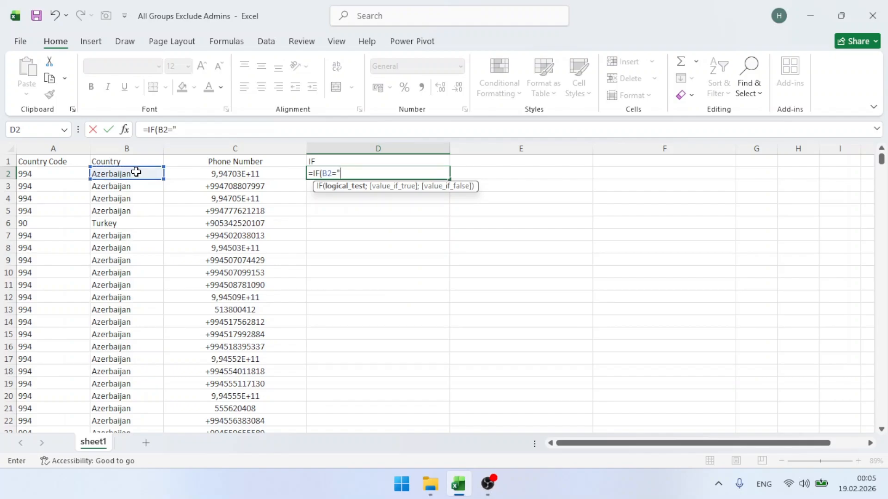
pyautogui.write('"Azerbaijan')
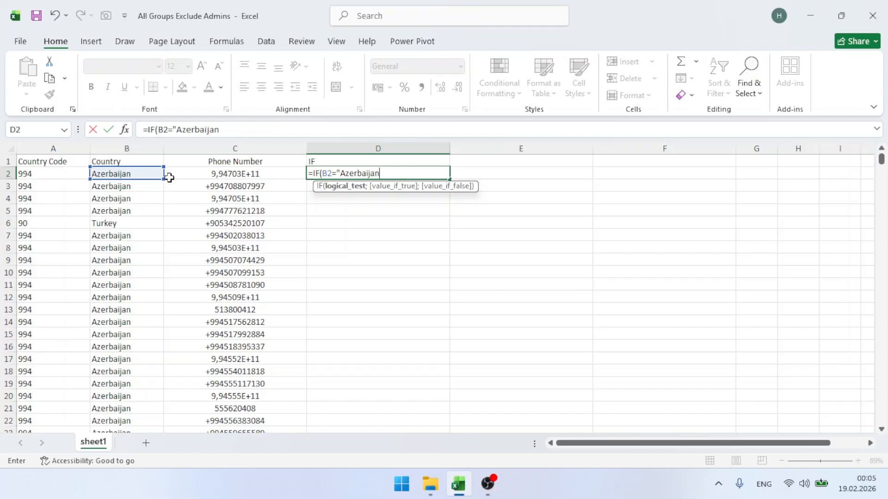
pyautogui.write('";')
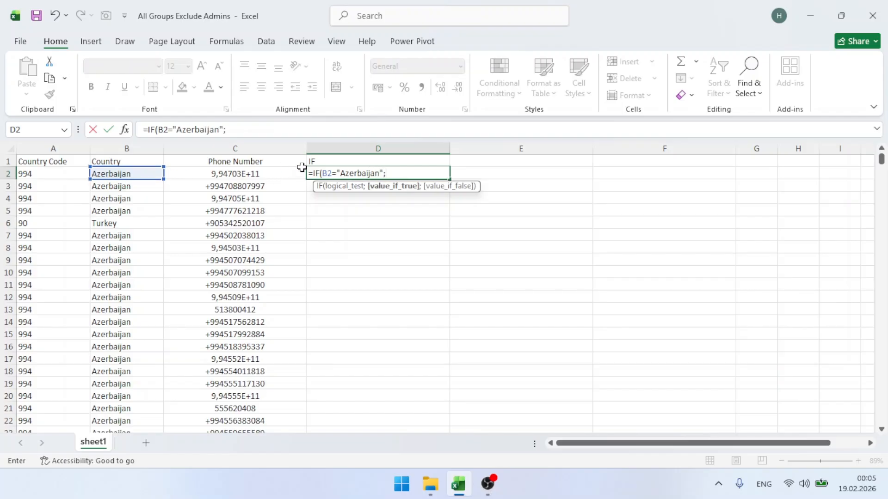
pyautogui.click(292, 173)
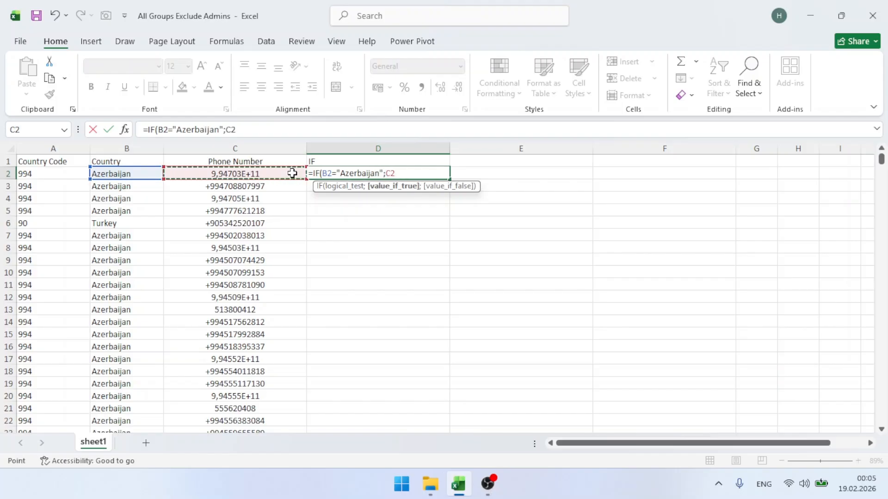
pyautogui.write(';')
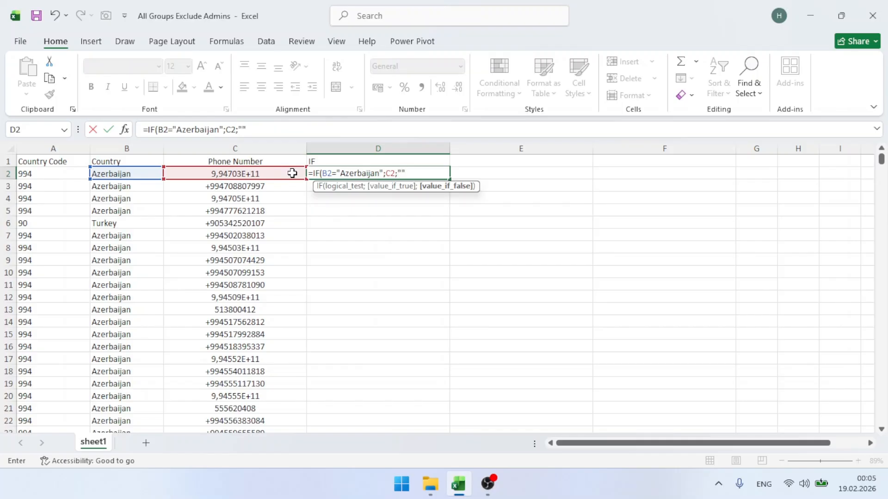
pyautogui.write('""')
pyautogui.press('Return')
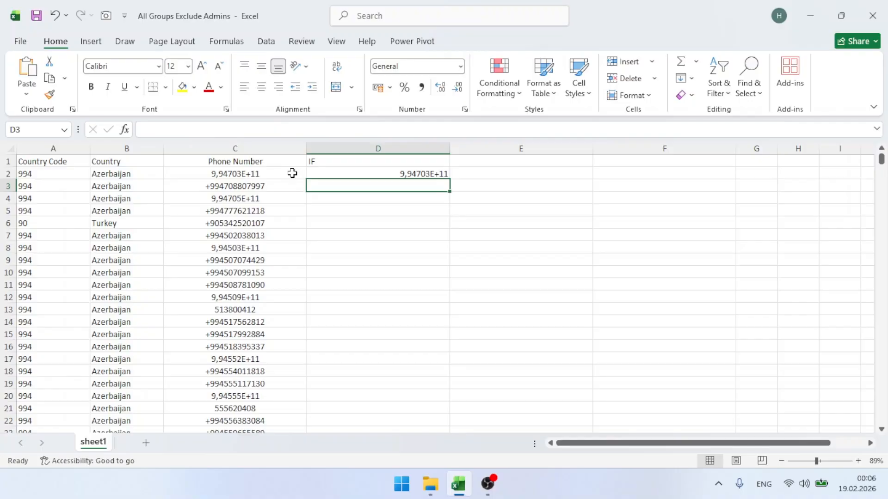
# Fill the D2 IF formula down column D, leaving the Turkey row blank
pyautogui.click(373, 171)
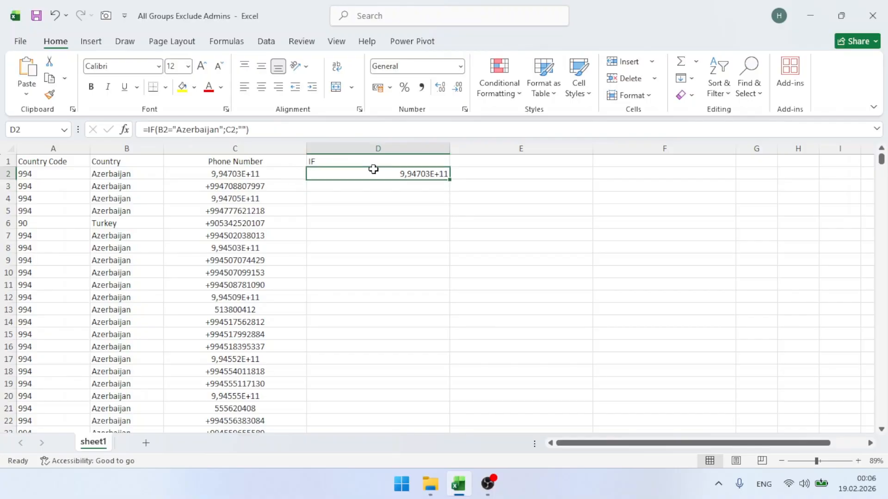
pyautogui.doubleClick(451, 179)
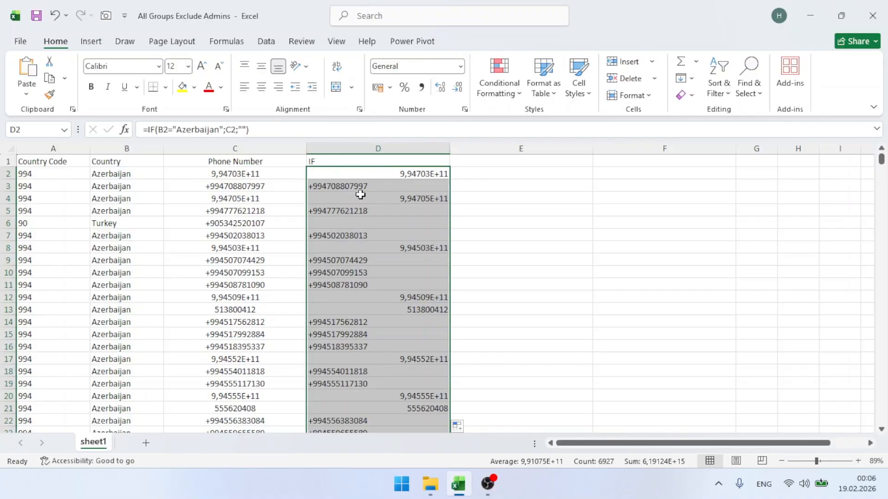
pyautogui.moveTo(129, 223); pyautogui.dragTo(396, 220)
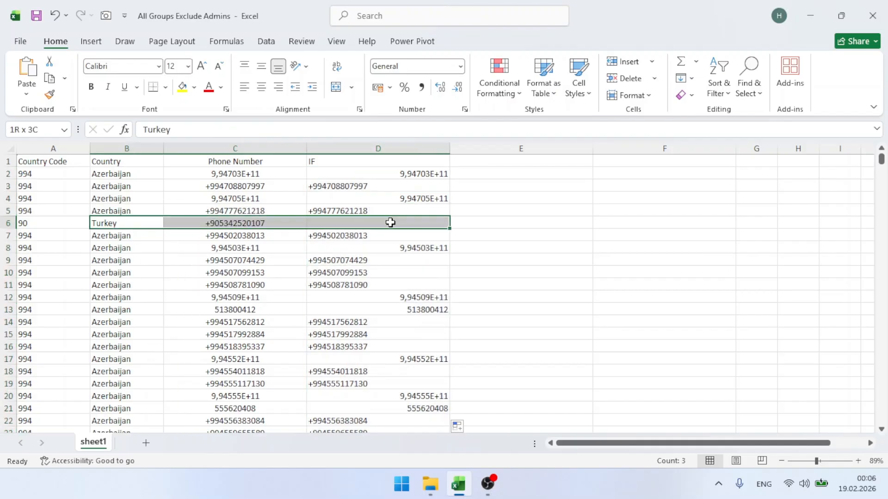
# Center column D's values, check the results, and select the whole column
pyautogui.click(375, 147)
pyautogui.click(261, 87)
pyautogui.click(395, 233)
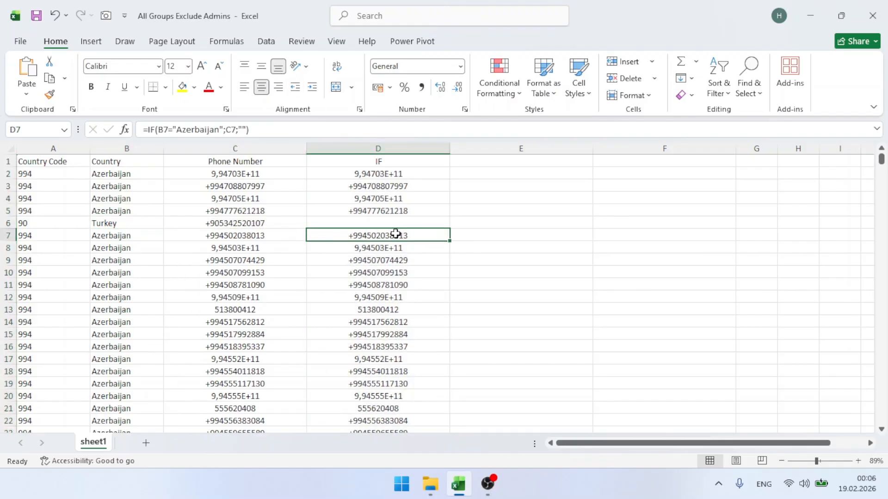
pyautogui.click(378, 222)
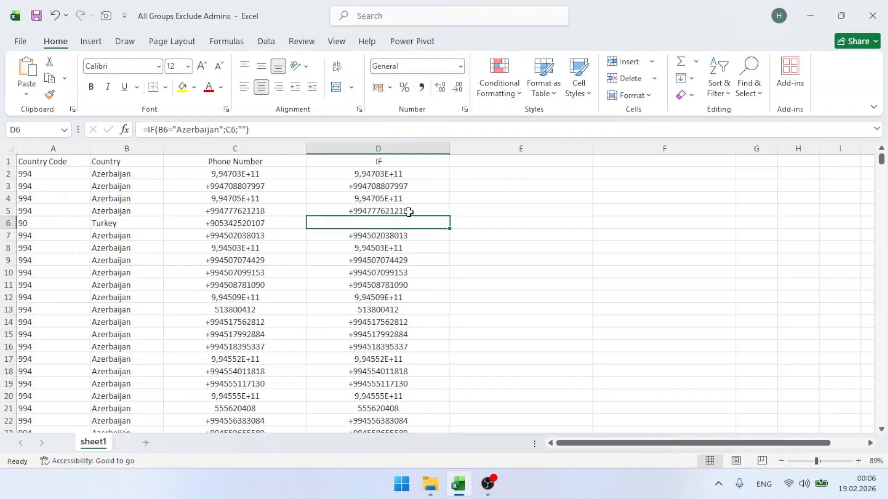
pyautogui.click(367, 198)
pyautogui.hotkey('ctrl', 'a')
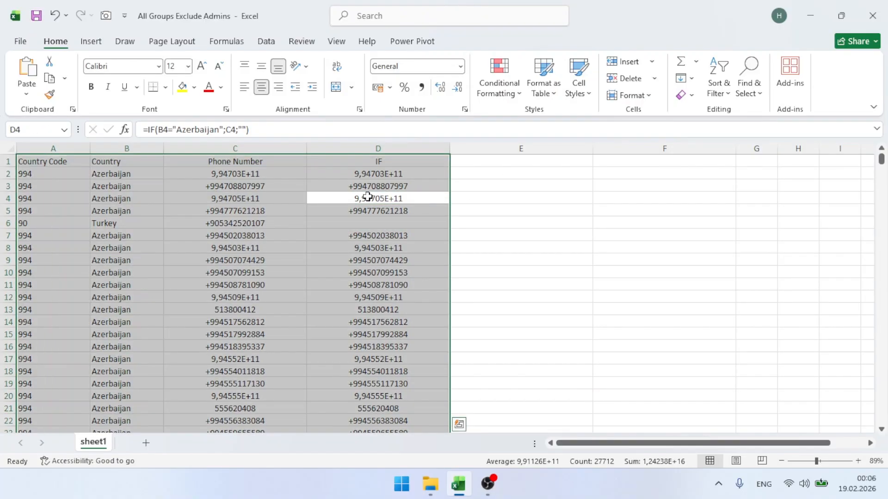
pyautogui.click(369, 148)
# Copy column D and paste it back as values only
pyautogui.hotkey('ctrl', 'c')
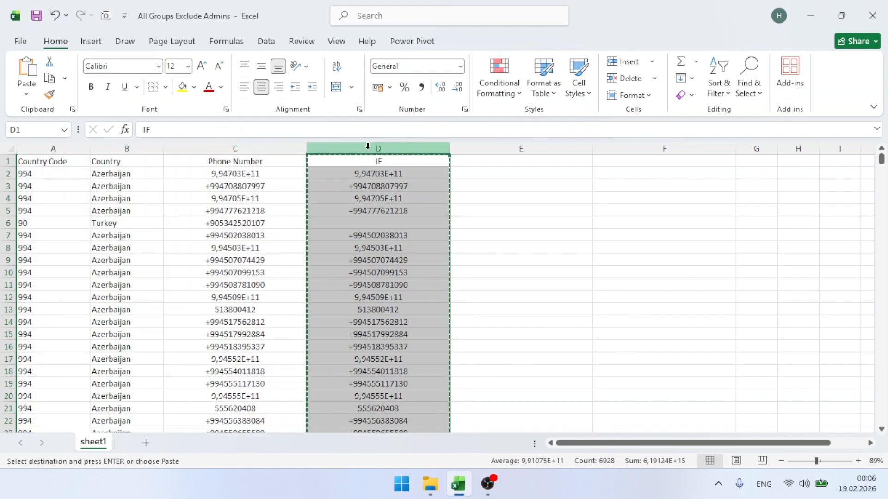
pyautogui.hotkey('ctrl', 'alt', 'v')
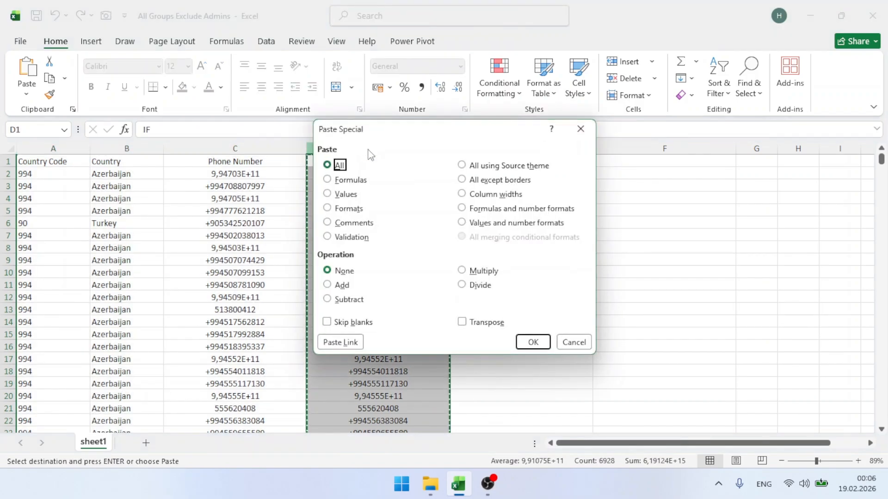
pyautogui.click(340, 194)
pyautogui.click(532, 341)
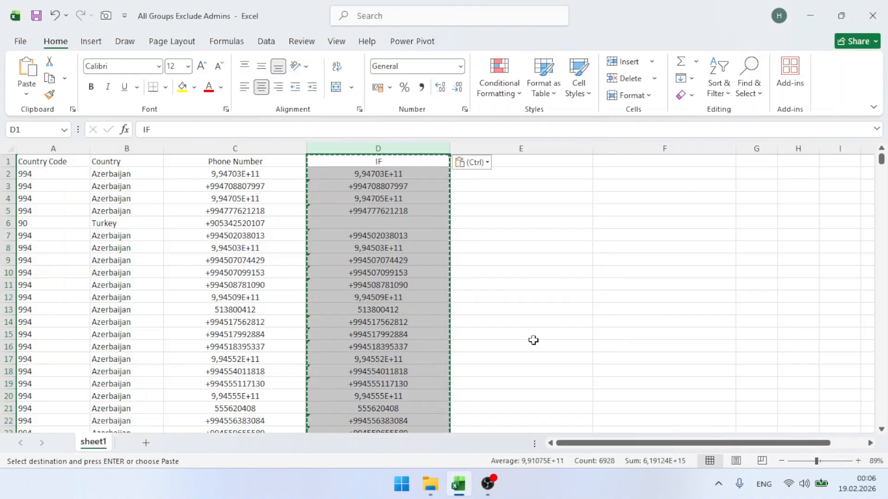
pyautogui.press('Escape')
# Review the number-stored-as-text warning on column D's pasted values
pyautogui.click(363, 188)
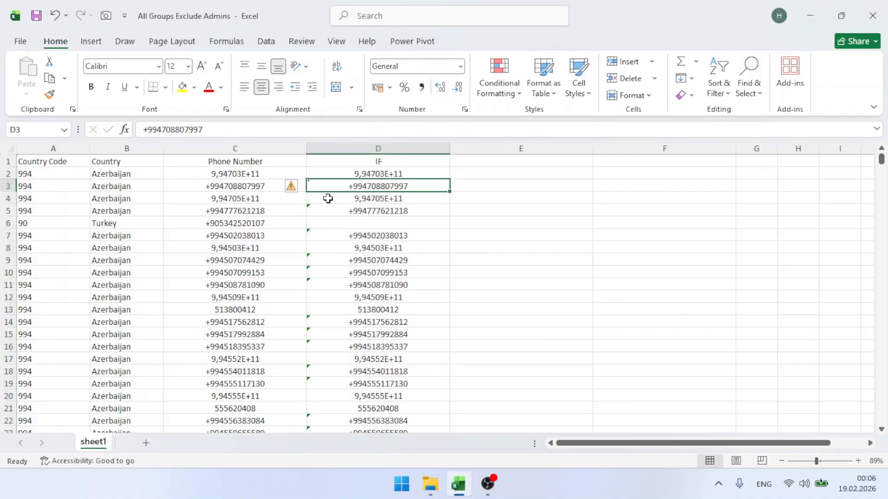
pyautogui.hotkey('ctrl', 'shift', 'Down')
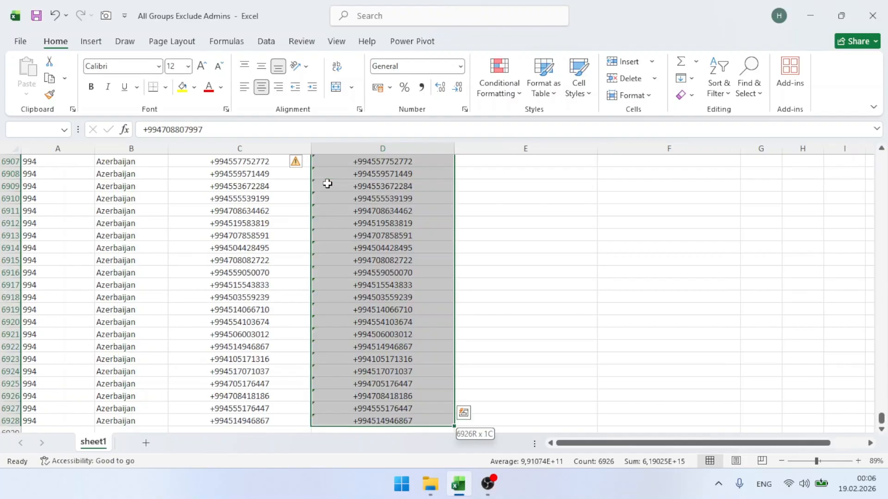
pyautogui.scroll(5, 306, 175)
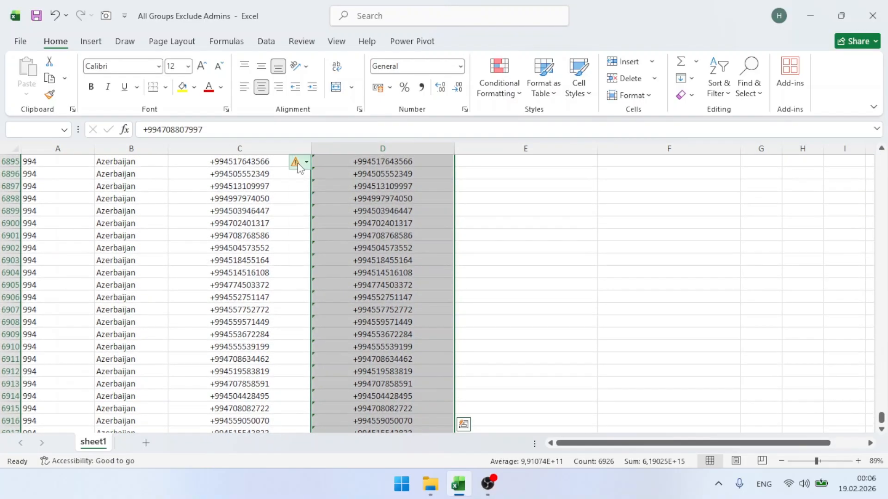
pyautogui.click(302, 165)
pyautogui.click(343, 224)
pyautogui.click(344, 224)
# Inspect converted cells in column D and confirm D6 for Turkey is empty
pyautogui.scroll(20, 343, 224)
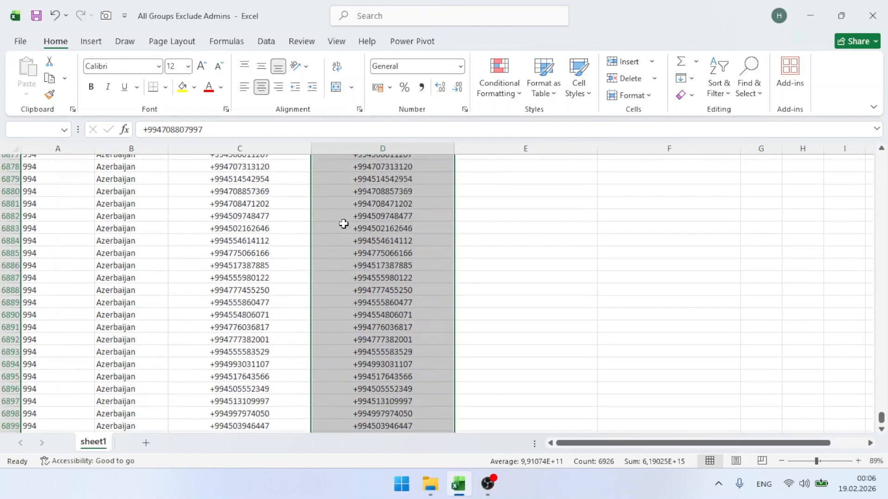
pyautogui.scroll(5, 344, 224)
pyautogui.doubleClick(343, 224)
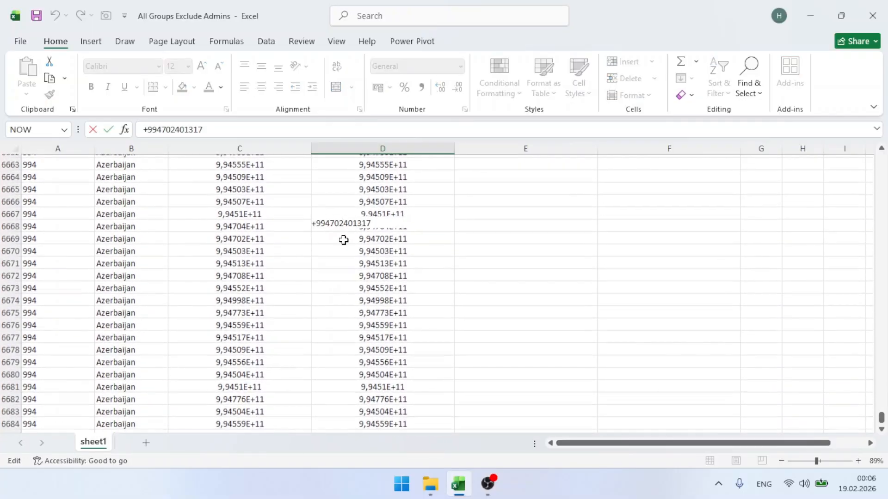
pyautogui.click(343, 239)
pyautogui.hotkey('ctrl', 'Up')
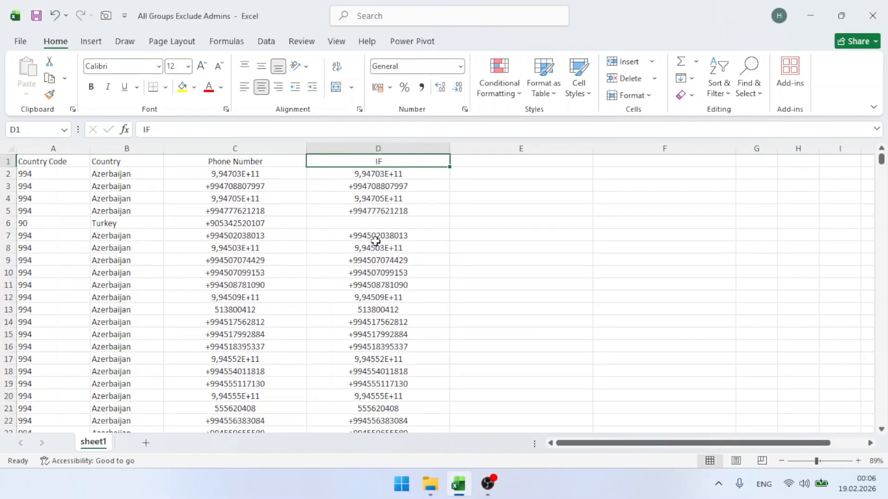
pyautogui.click(432, 213)
pyautogui.click(418, 228)
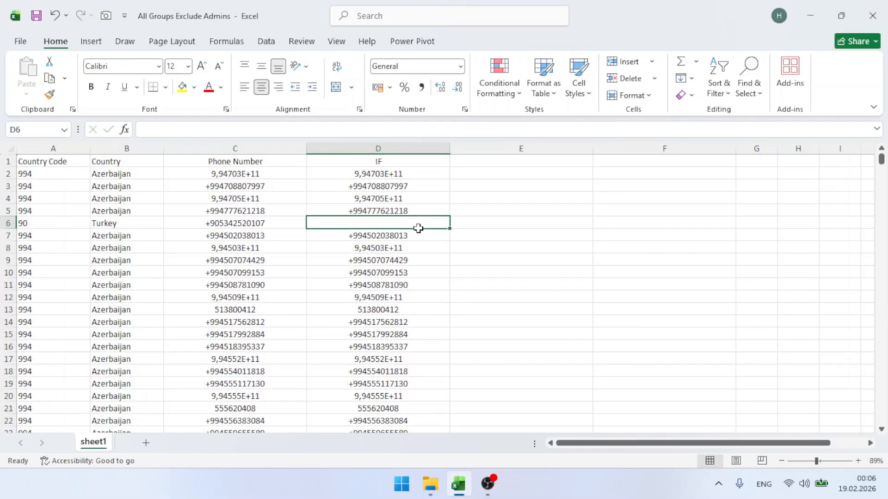
# Enter =UNIQUE(D2:D6928) in E2 and select the resulting column E
pyautogui.click(511, 173)
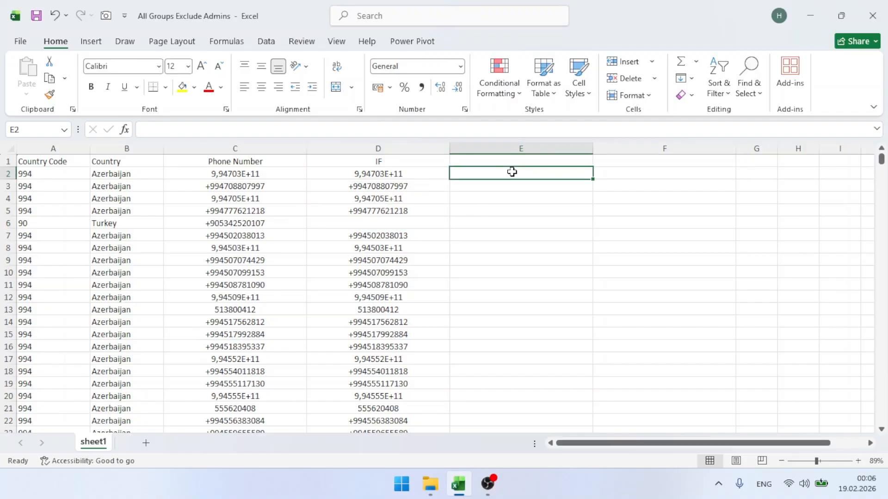
pyautogui.write('=uni')
pyautogui.doubleClick(485, 209)
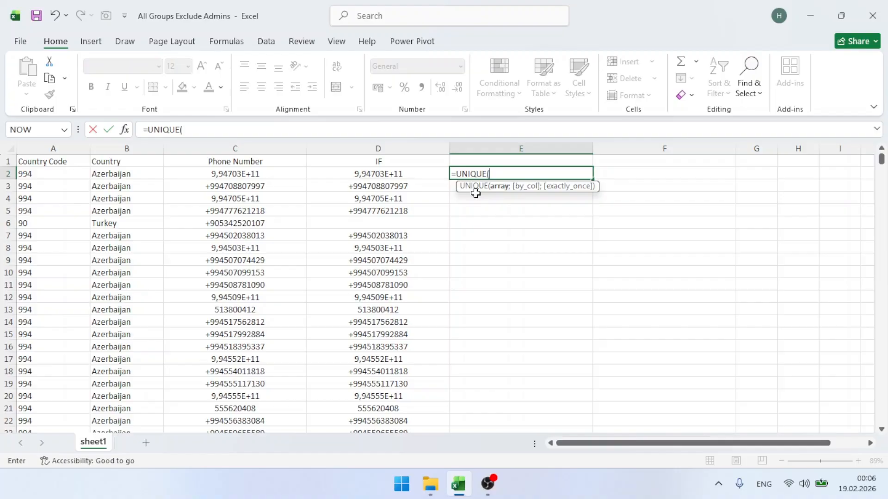
pyautogui.click(421, 173)
pyautogui.hotkey('ctrl', 'shift', 'Down')
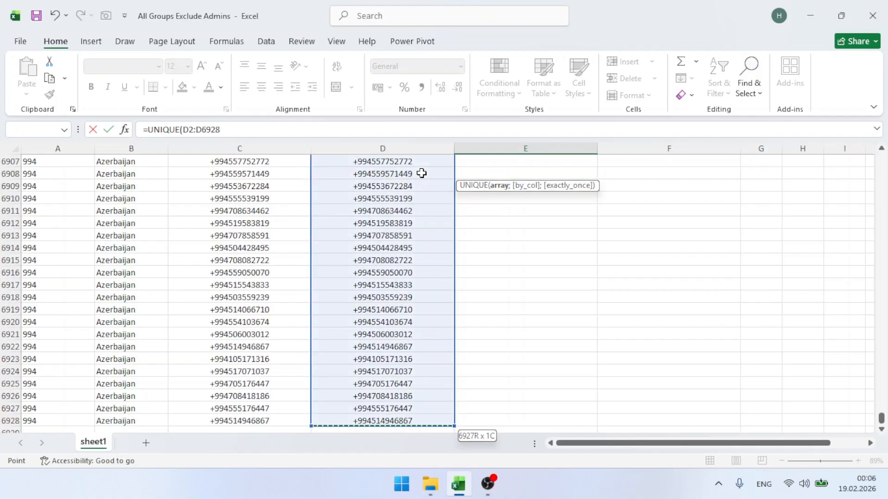
pyautogui.press('Return')
pyautogui.click(537, 173)
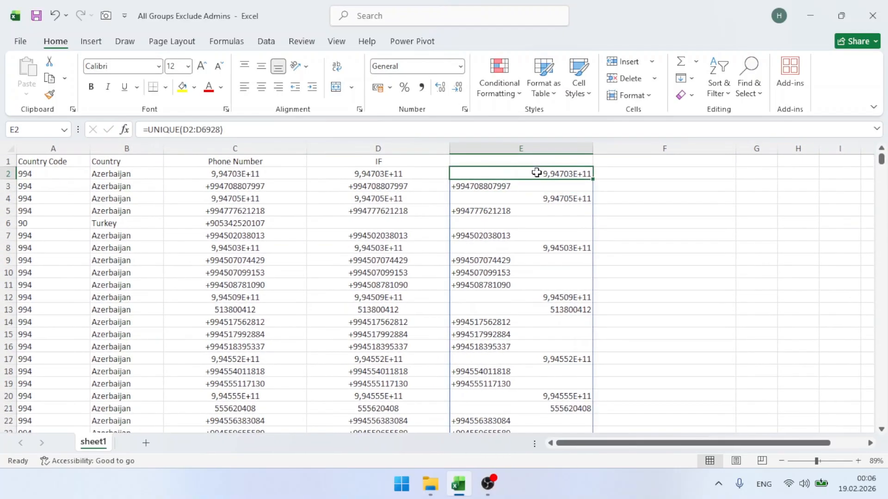
pyautogui.click(480, 147)
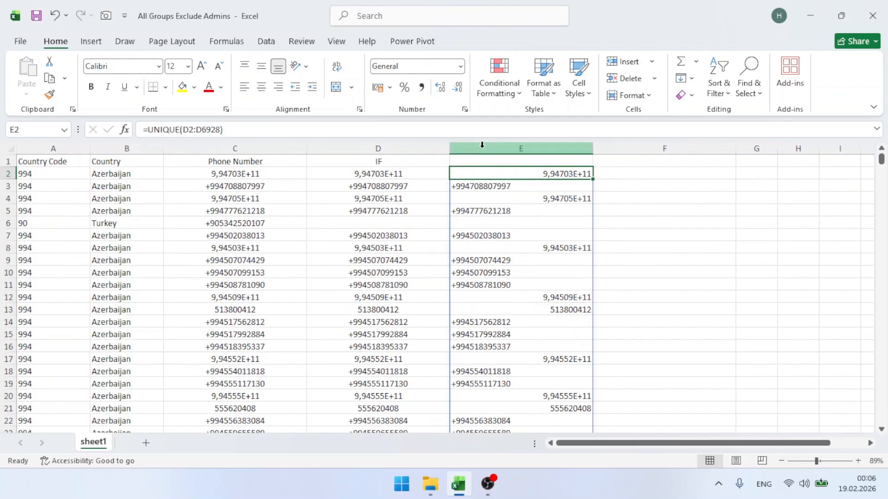
# Center column E and paste its spilled unique list back as plain values
pyautogui.click(261, 86)
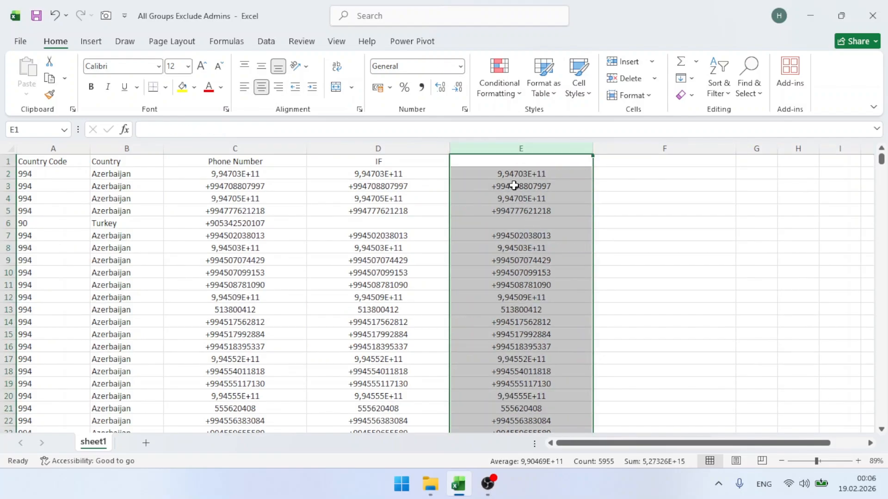
pyautogui.click(489, 222)
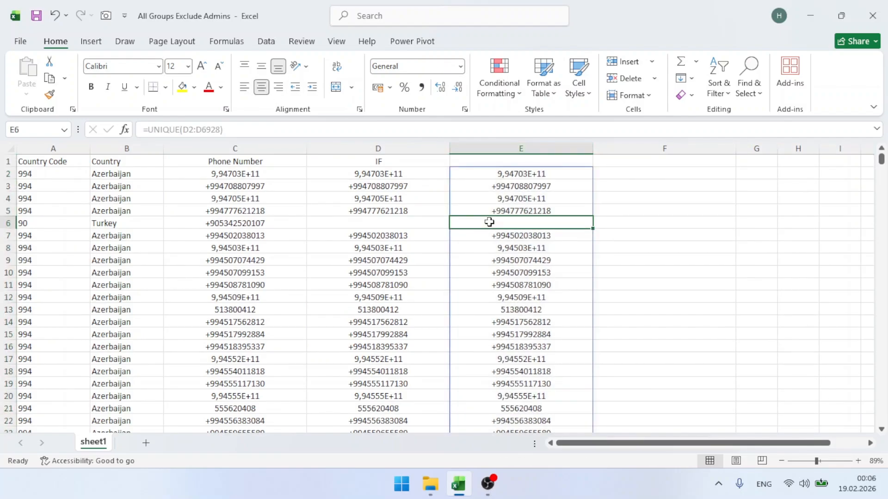
pyautogui.hotkey('ctrl', '/')
pyautogui.hotkey('ctrl', 'c')
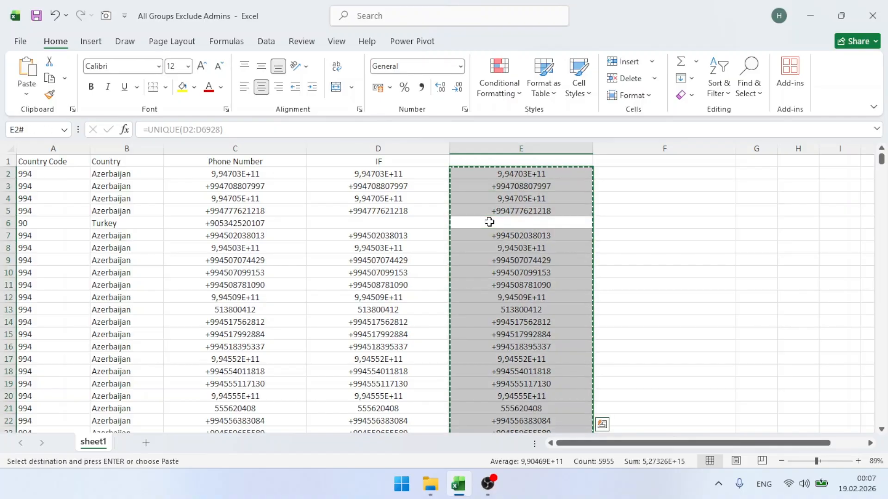
pyautogui.hotkey('ctrl', 'alt', 'v')
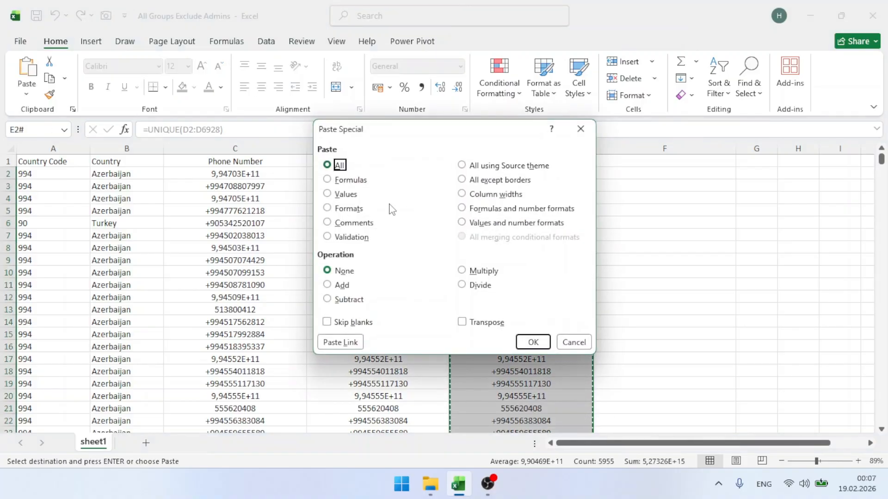
pyautogui.press('v')
pyautogui.click(533, 342)
pyautogui.press('Escape')
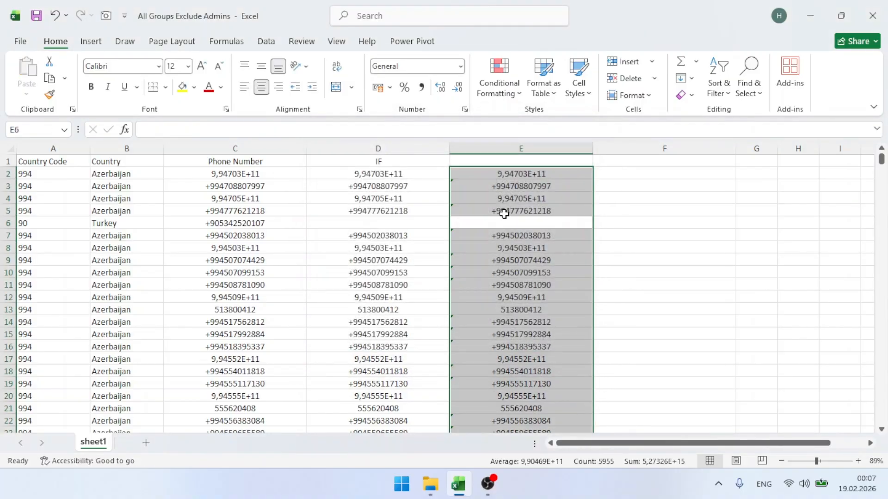
# Ignore the number-stored-as-text warnings on column E's values
pyautogui.click(480, 183)
pyautogui.hotkey('ctrl', 'shift', 'Down')
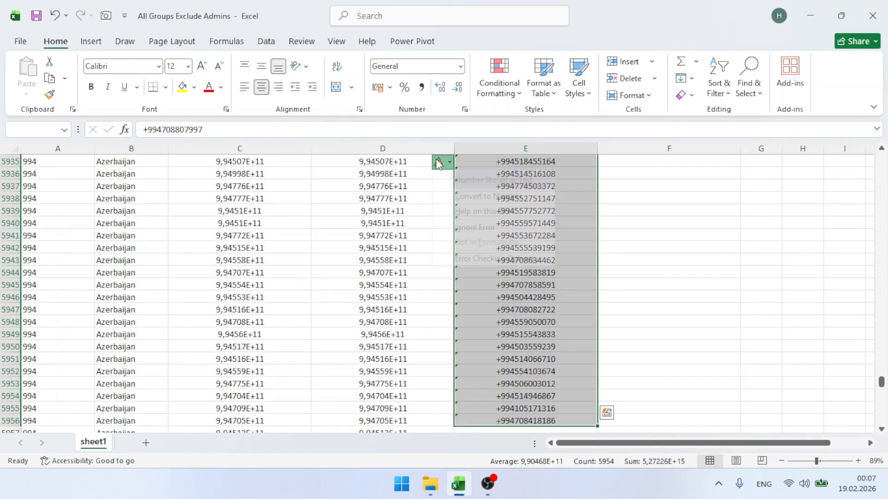
pyautogui.click(443, 162)
pyautogui.click(475, 222)
pyautogui.click(475, 222)
pyautogui.hotkey('ctrl', 'Up')
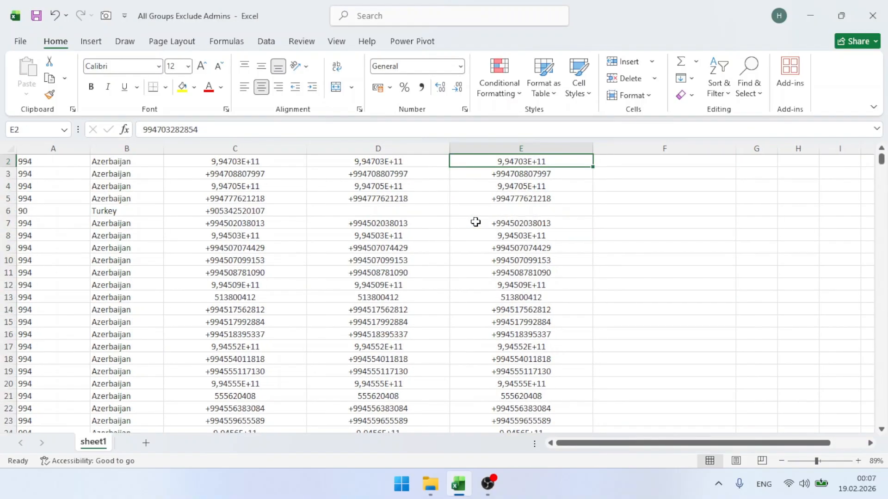
pyautogui.click(476, 221)
# Delete the blank cell E6, shifting the cells below up
pyautogui.click(476, 212)
pyautogui.hotkey('ctrl', '-')
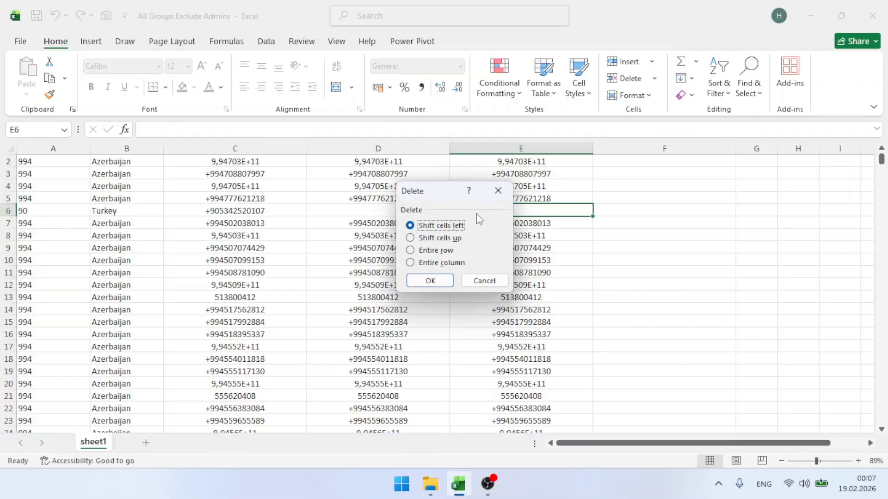
pyautogui.click(440, 239)
# Delete columns C and D so the unique numbers move into column C, then review them
pyautogui.click(443, 280)
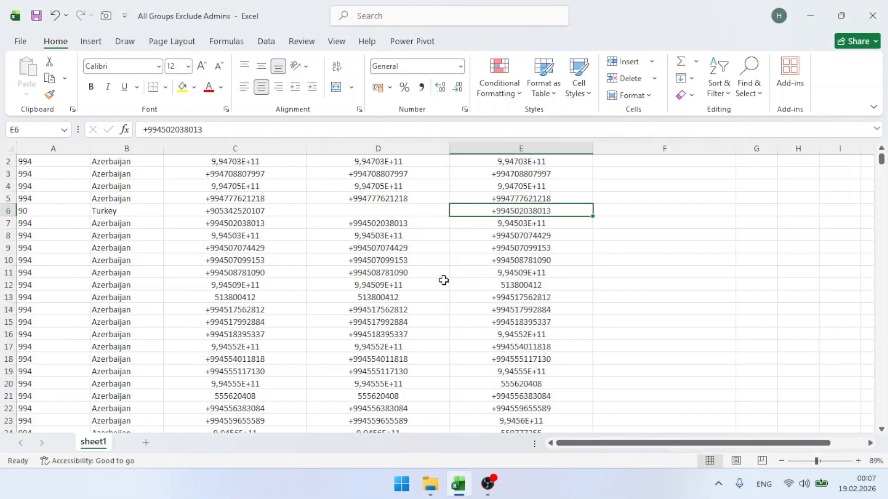
pyautogui.scroll(1, 509, 208)
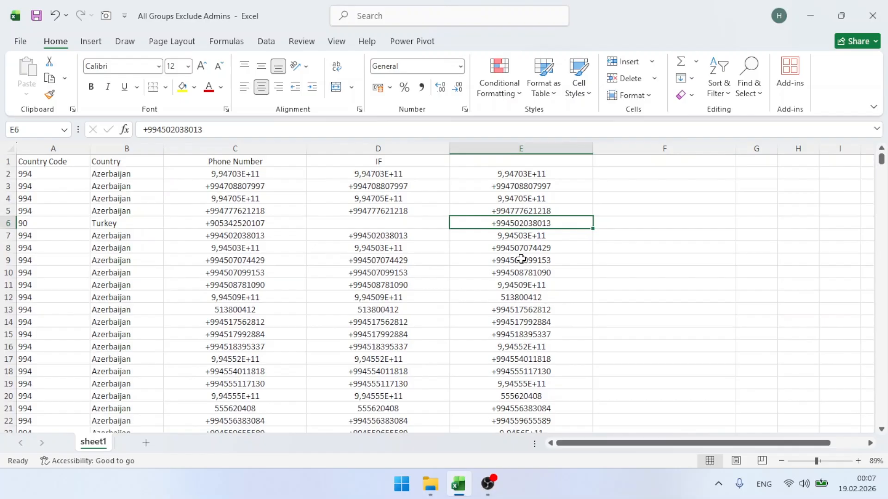
pyautogui.click(401, 149)
pyautogui.moveTo(401, 148); pyautogui.dragTo(259, 138)
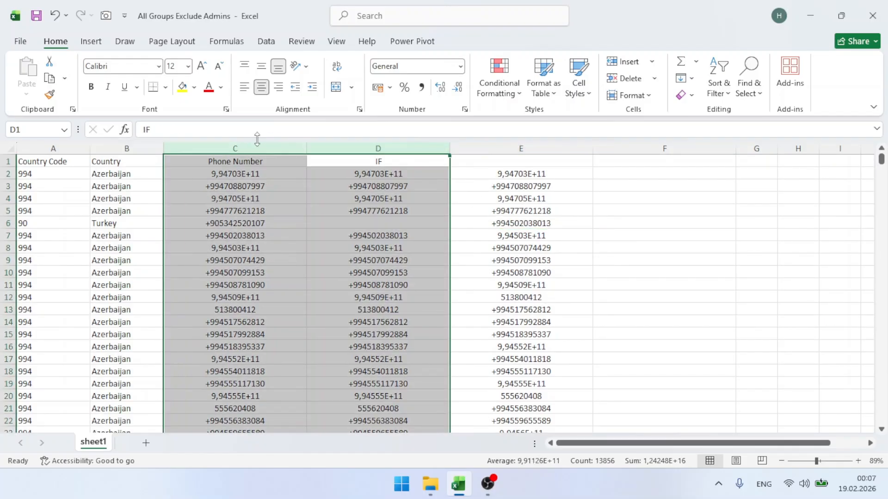
pyautogui.hotkey('ctrl', '-')
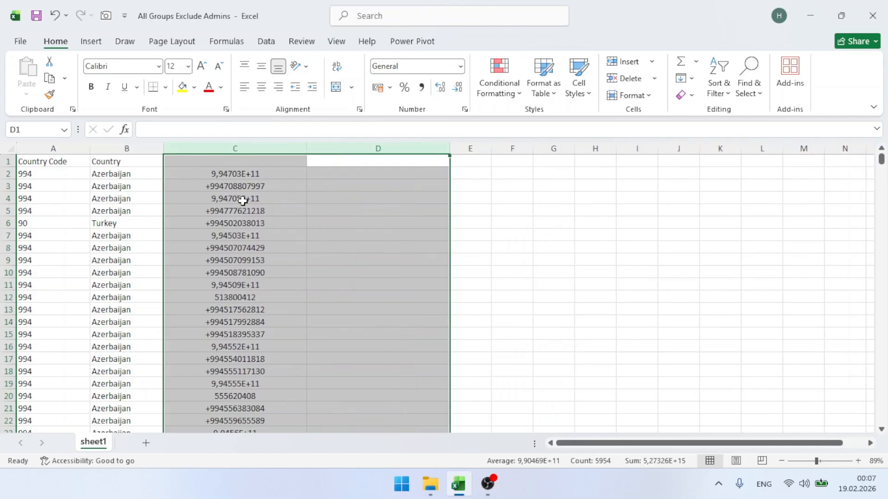
pyautogui.click(243, 201)
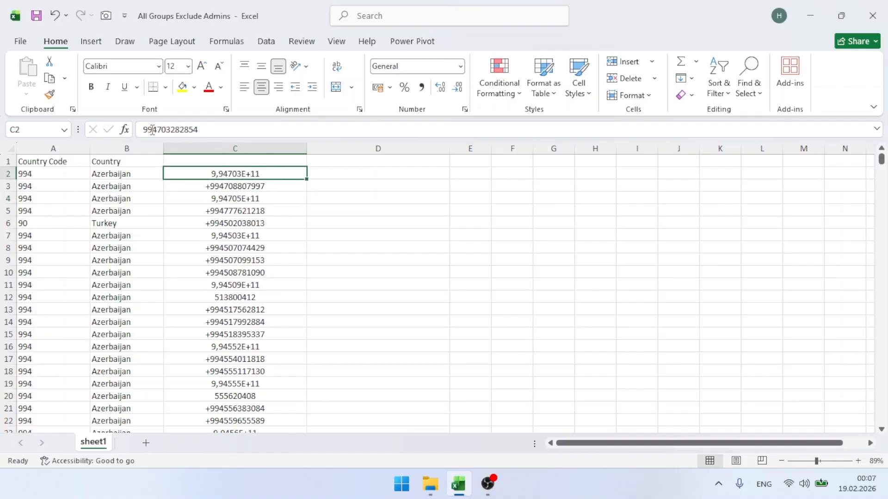
pyautogui.press('Down')
pyautogui.press('Down')
pyautogui.press('Down')
pyautogui.press('Down')
pyautogui.press('Down')
pyautogui.press('Down')
pyautogui.press('Down')
pyautogui.press('Down')
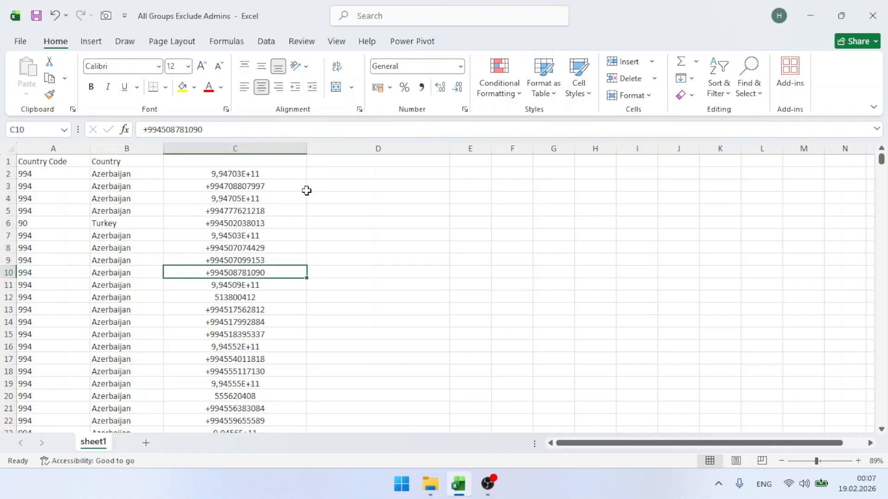
pyautogui.click(534, 165)
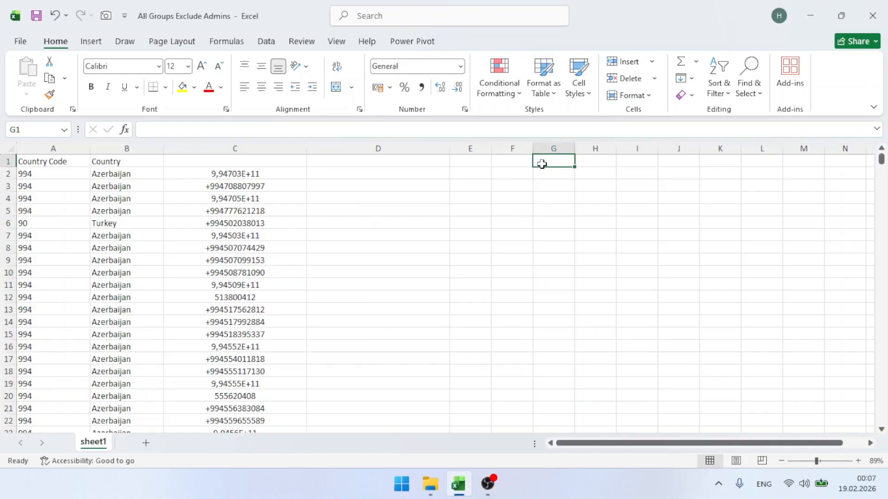
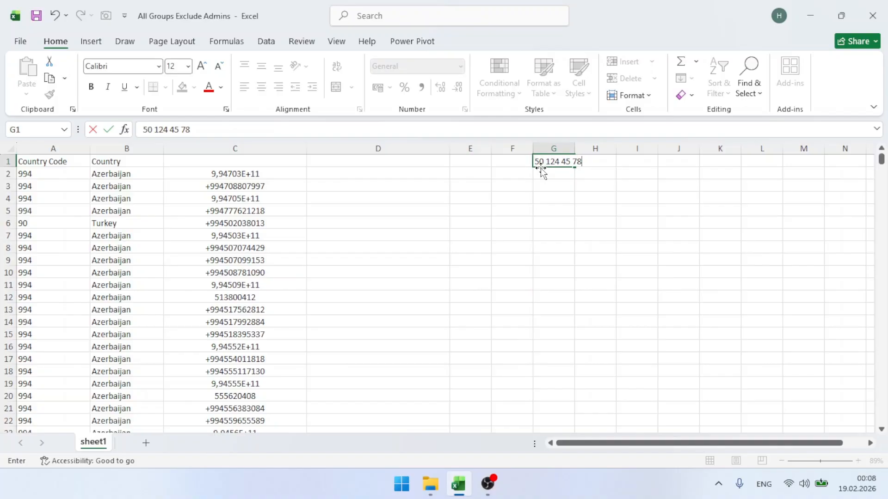
pyautogui.press('Escape')
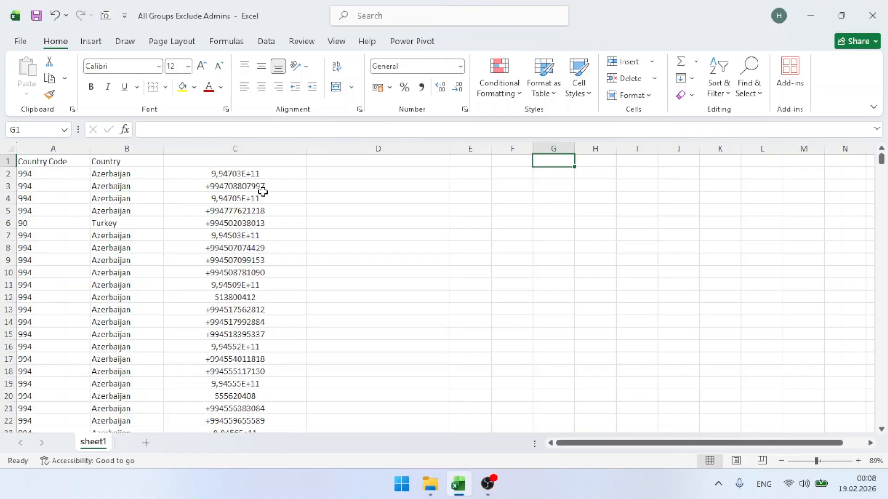
pyautogui.click(358, 172)
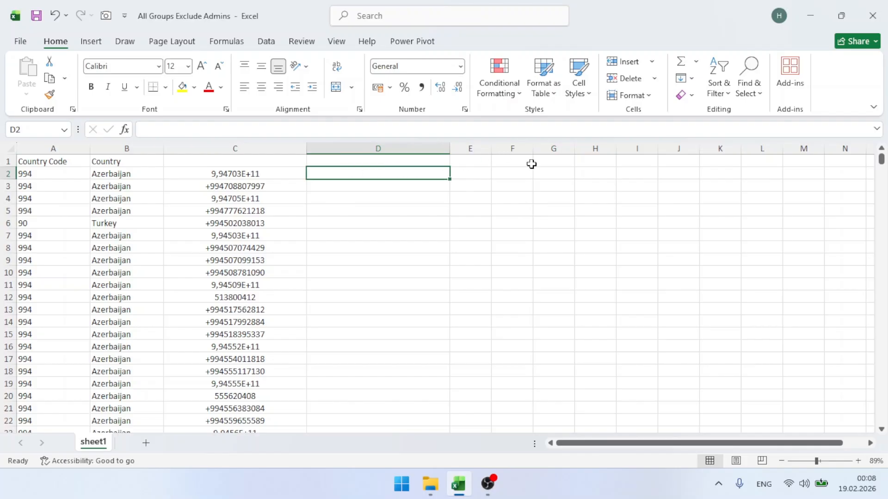
pyautogui.doubleClick(554, 173)
pyautogui.write('=lef')
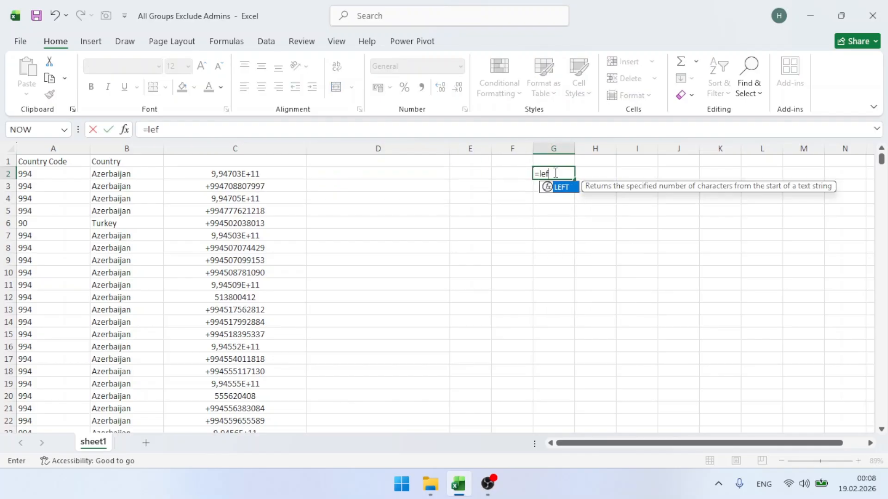
pyautogui.press('Tab')
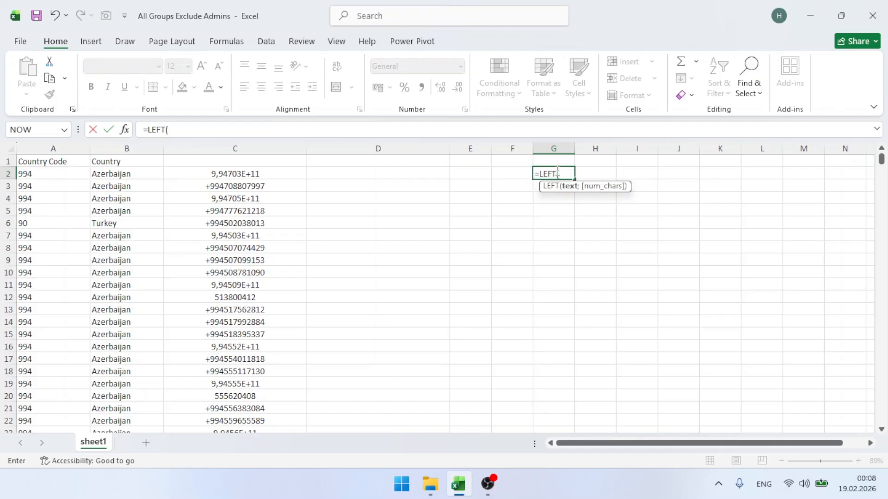
pyautogui.press('Escape')
pyautogui.write('=')
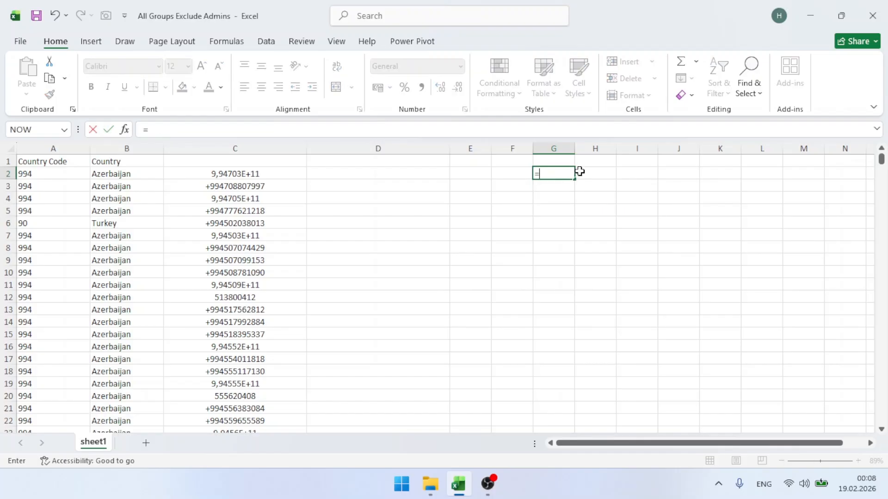
pyautogui.write('rig')
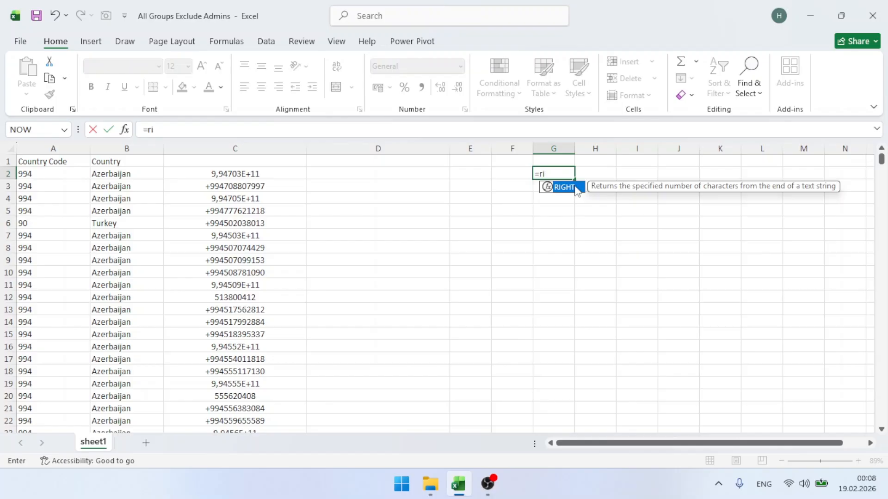
pyautogui.press('BackSpace')
pyautogui.press('BackSpace')
pyautogui.write('len')
pyautogui.press('Tab')
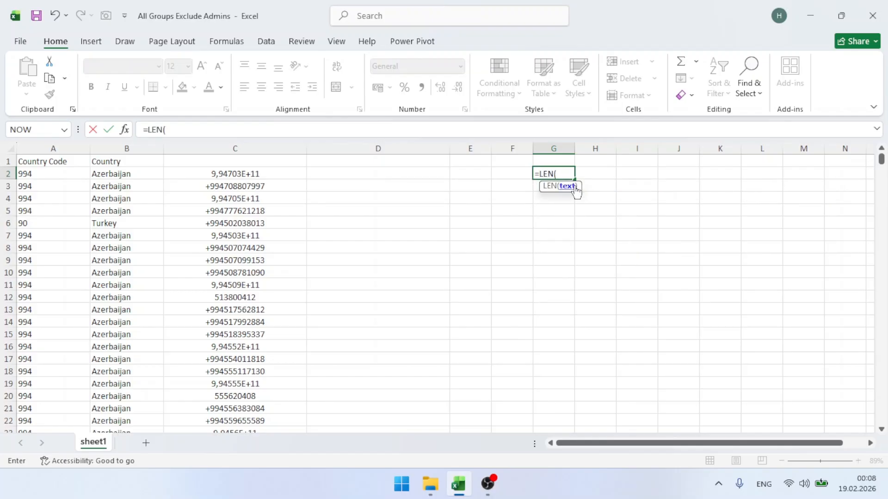
pyautogui.click(272, 174)
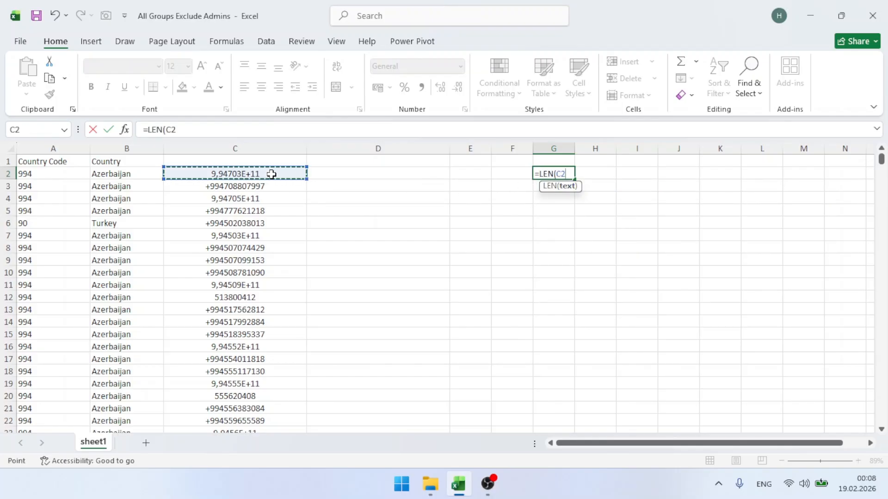
pyautogui.press('Return')
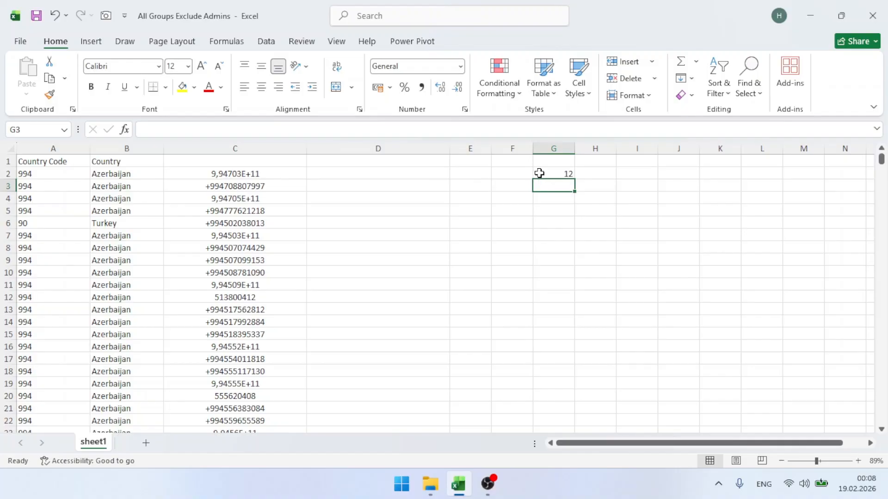
pyautogui.click(541, 173)
pyautogui.press('Delete')
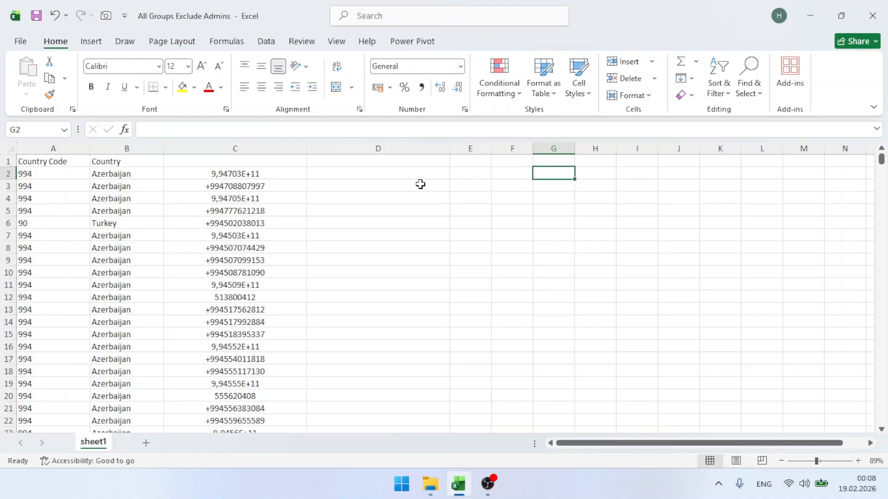
# Enter =RIGHT(C2;9) in D2 and fill it down column D
pyautogui.click(334, 173)
pyautogui.write('=righ')
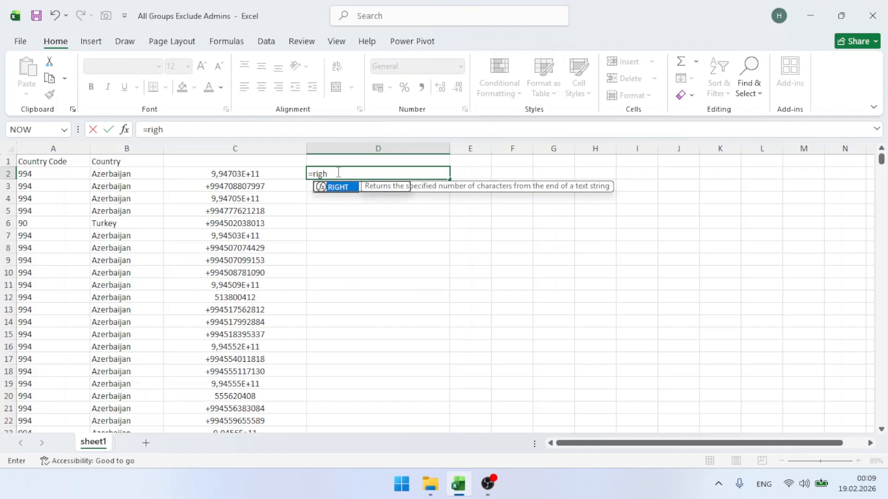
pyautogui.press('Tab')
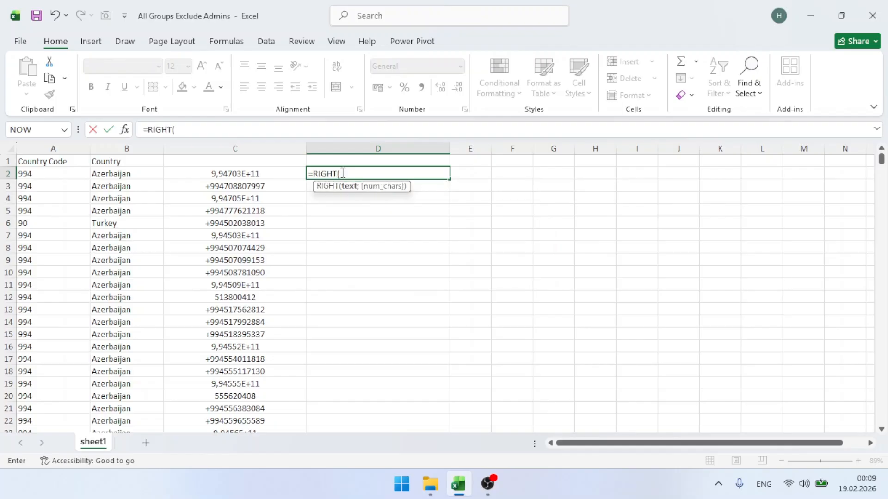
pyautogui.click(265, 173)
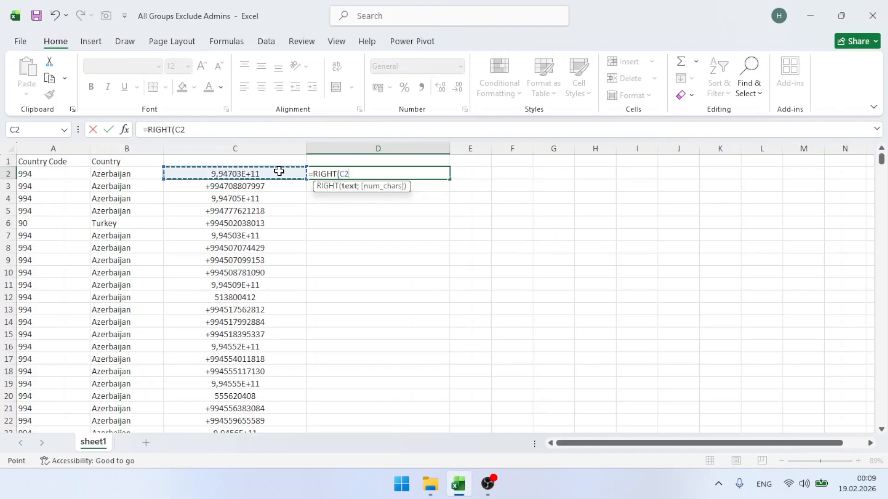
pyautogui.write(';9')
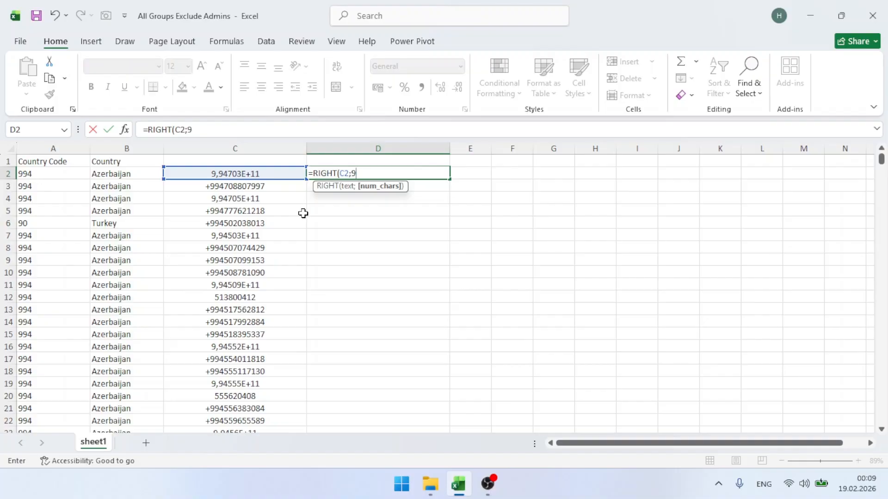
pyautogui.press('Return')
pyautogui.click(372, 174)
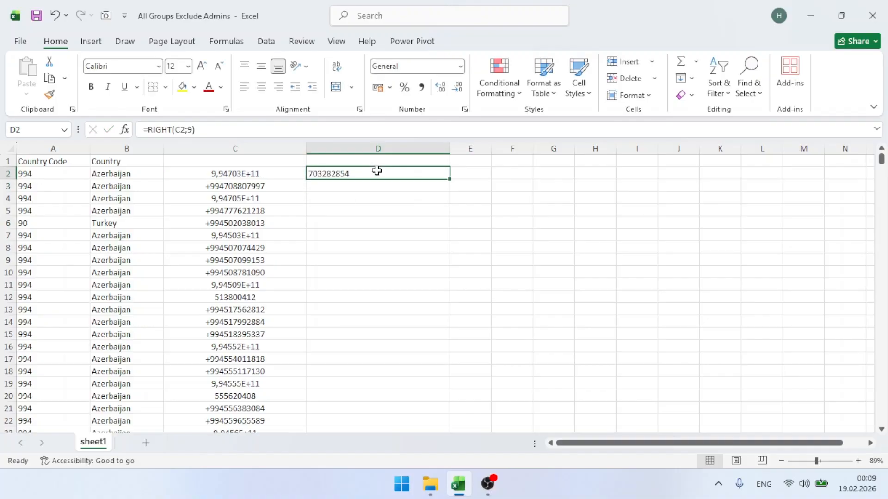
pyautogui.doubleClick(449, 179)
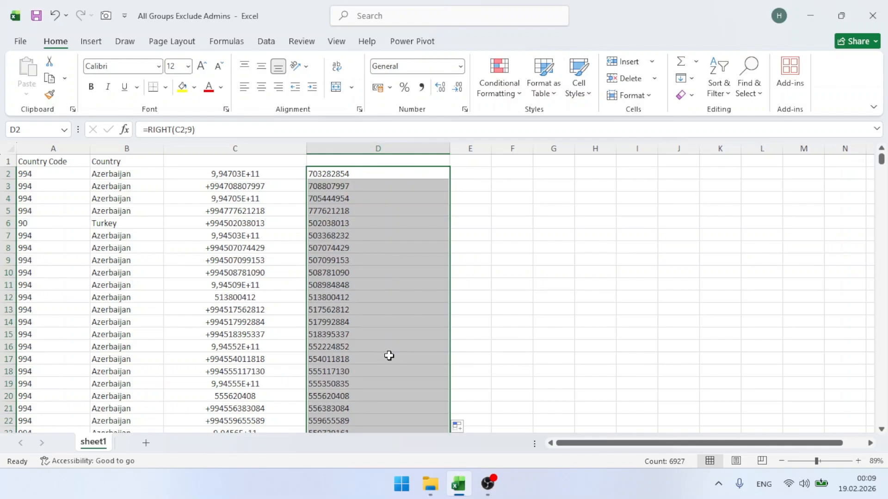
# Convert column D's extracted 9-digit numbers to plain values
pyautogui.hotkey('ctrl', 'c')
pyautogui.hotkey('ctrl', 'alt', 'v')
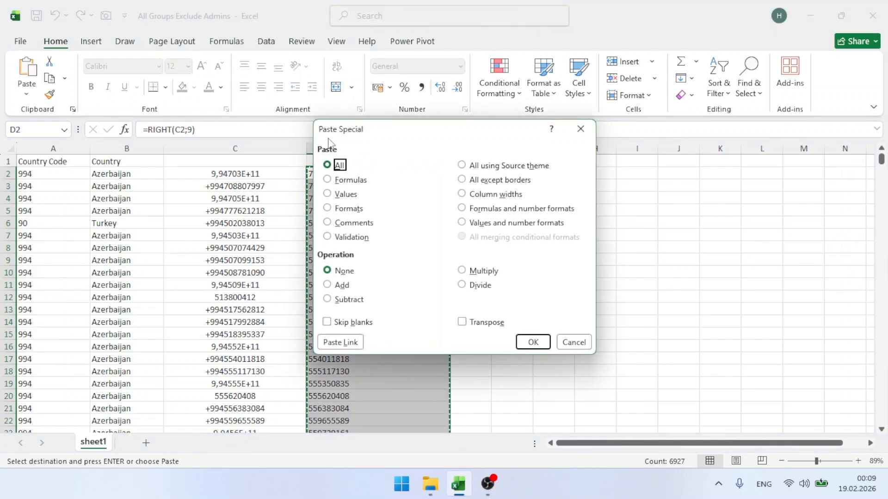
pyautogui.click(340, 194)
pyautogui.click(533, 342)
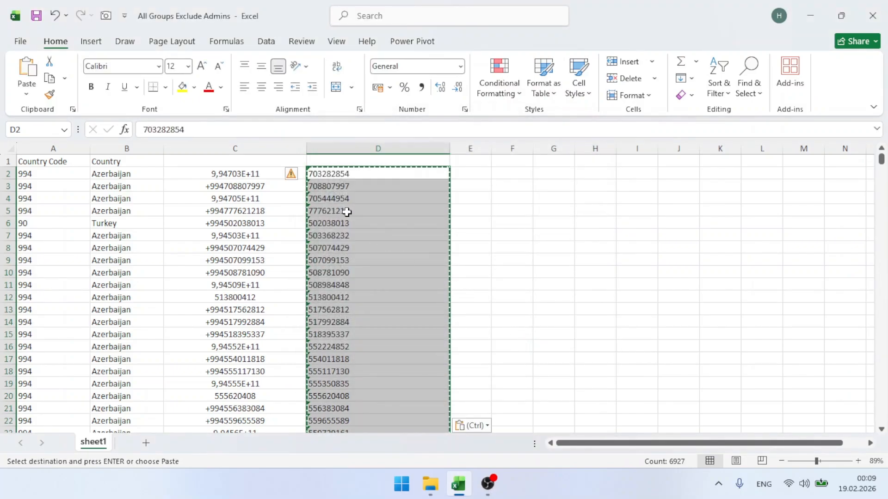
# Ignore the number-stored-as-text warning across column D's new values
pyautogui.click(328, 174)
pyautogui.hotkey('ctrl', 'shift', 'Down')
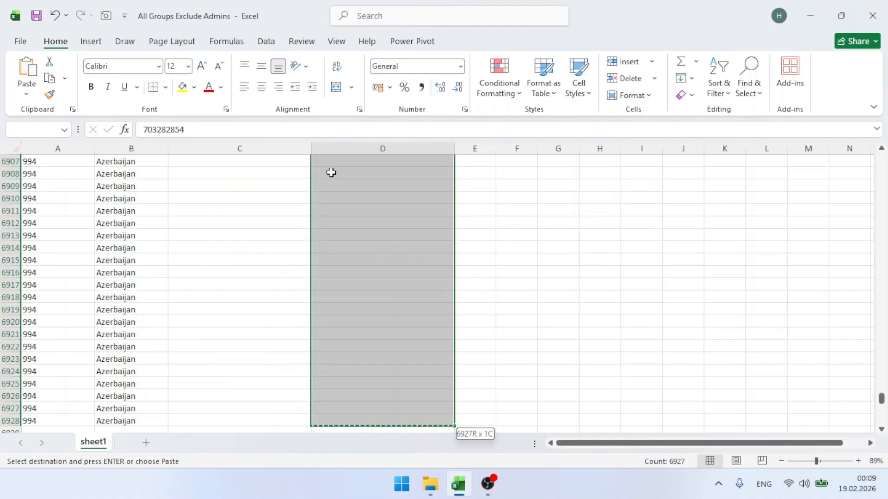
pyautogui.click(307, 161)
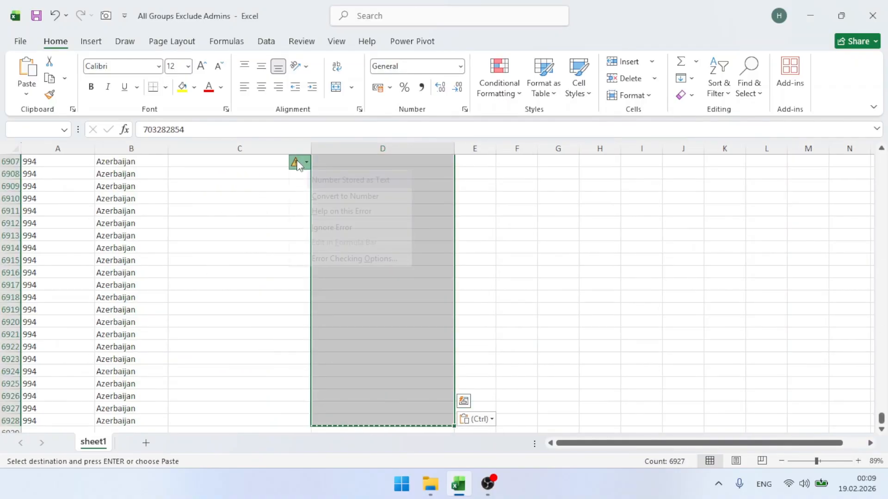
pyautogui.click(344, 226)
pyautogui.click(344, 226)
pyautogui.hotkey('ctrl', 'Up')
pyautogui.press('Escape')
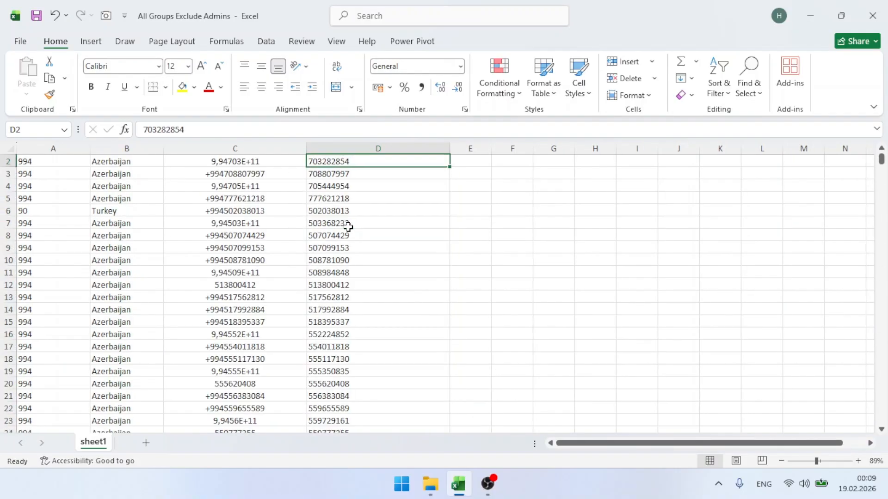
pyautogui.click(271, 149)
# Delete the old phone column, then the Country and Country Code columns
pyautogui.hotkey('ctrl', '-')
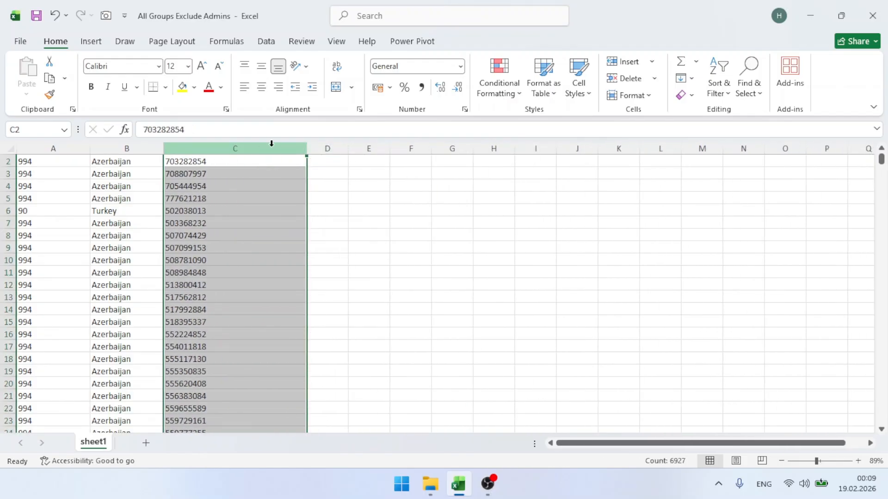
pyautogui.click(251, 160)
pyautogui.scroll(1, 256, 178)
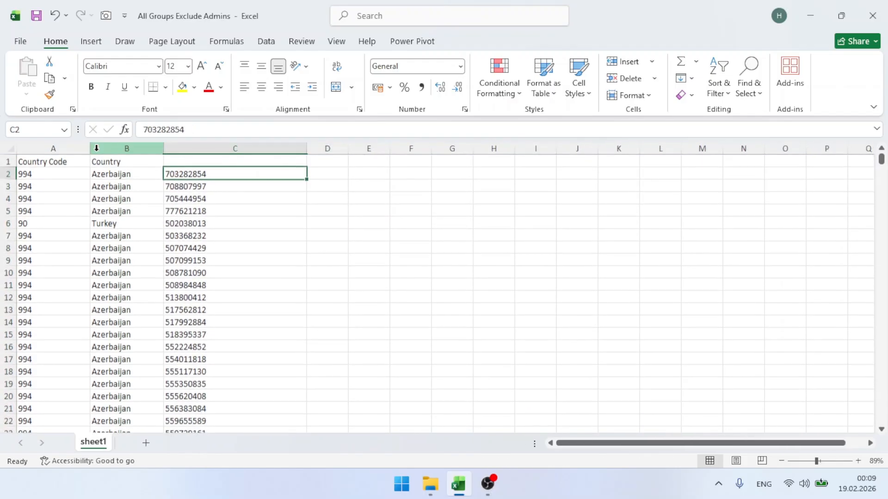
pyautogui.click(106, 148)
pyautogui.hotkey('ctrl', '-')
pyautogui.click(38, 144)
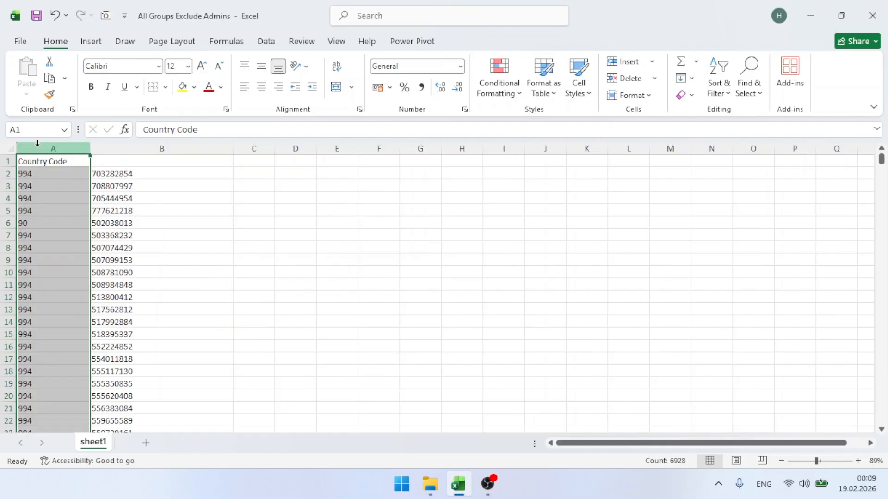
pyautogui.hotkey('ctrl', '-')
# Insert two blank columns and head the numbers with 'Number' in F1
pyautogui.hotkey('ctrl', '+')
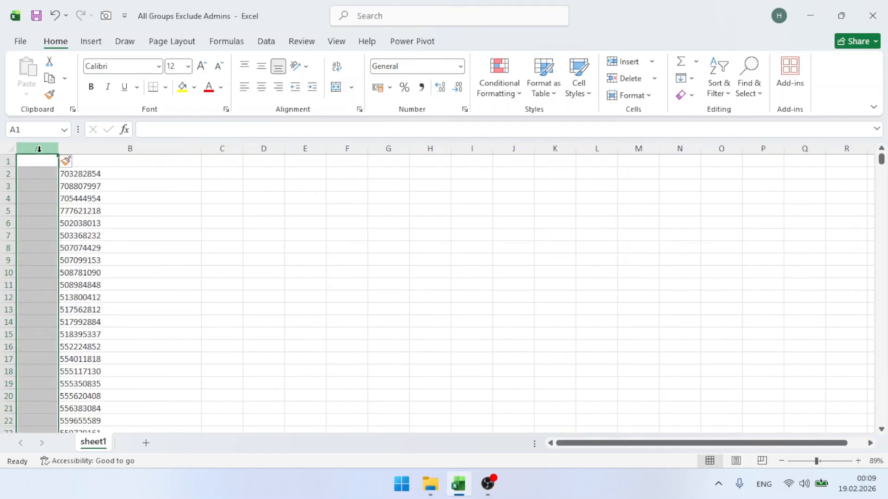
pyautogui.hotkey('ctrl', '+')
pyautogui.hotkey('ctrl', '+')
pyautogui.hotkey('ctrl', '+')
pyautogui.hotkey('ctrl', '+')
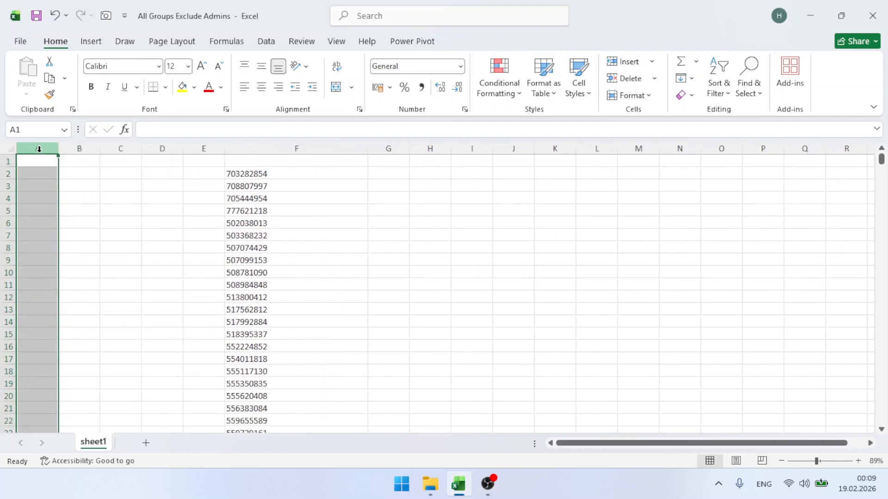
pyautogui.click(349, 163)
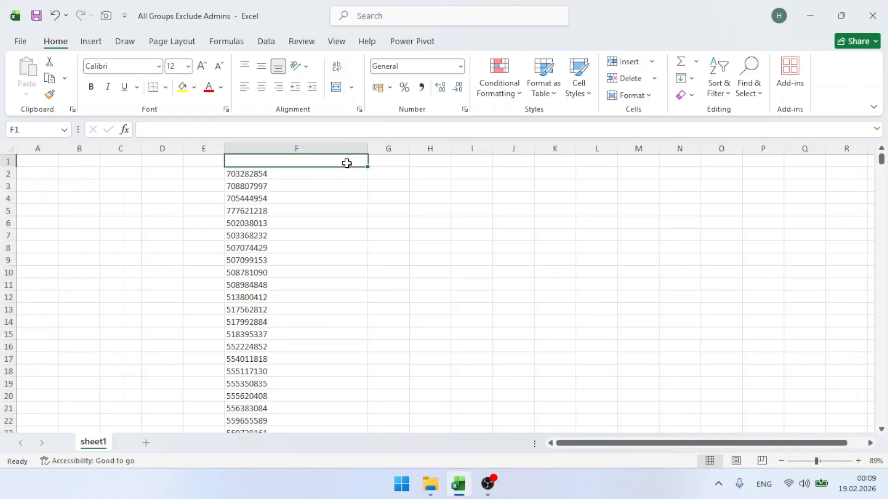
pyautogui.write('Number')
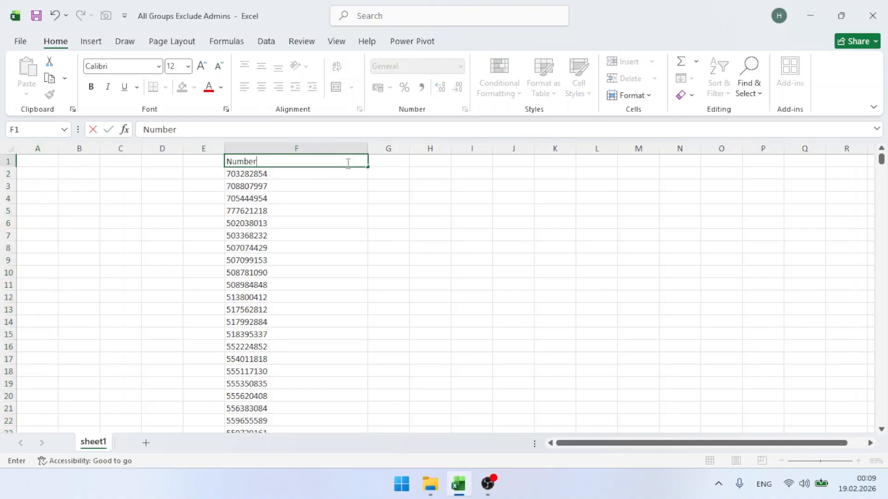
pyautogui.press('Return')
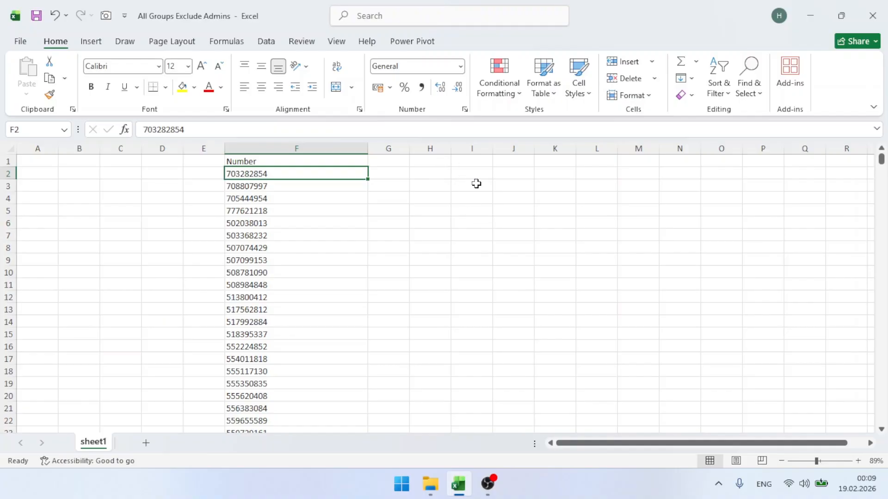
# Start a CONCATENATE formula in cell K1, then discard it
pyautogui.click(542, 161)
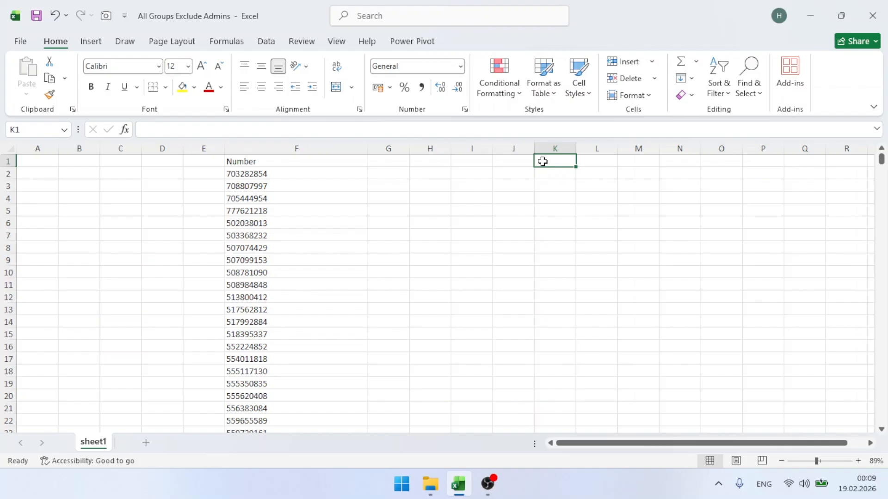
pyautogui.write('=conca')
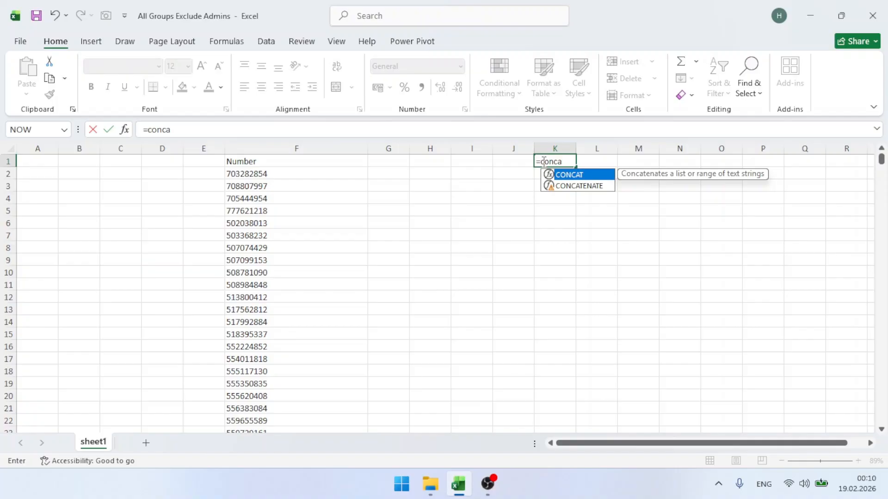
pyautogui.press('Down')
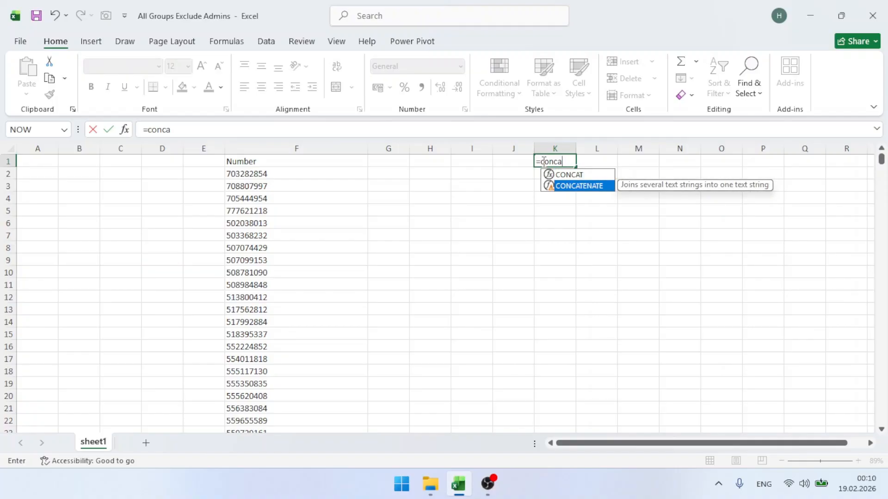
pyautogui.press('BackSpace')
pyautogui.press('BackSpace')
pyautogui.press('BackSpace')
pyautogui.press('BackSpace')
pyautogui.press('BackSpace')
pyautogui.press('BackSpace')
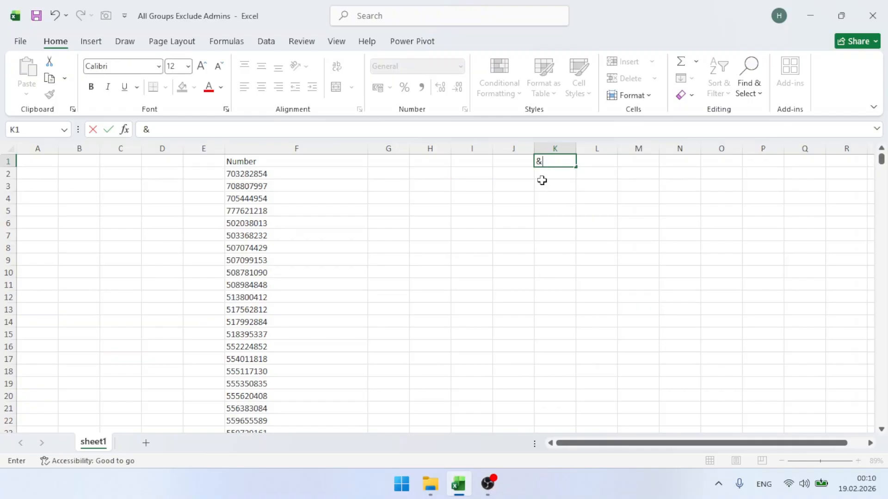
pyautogui.press('Escape')
# Enter =CONCAT("+994";F2) in G2 to prefix the first phone number
pyautogui.click(386, 173)
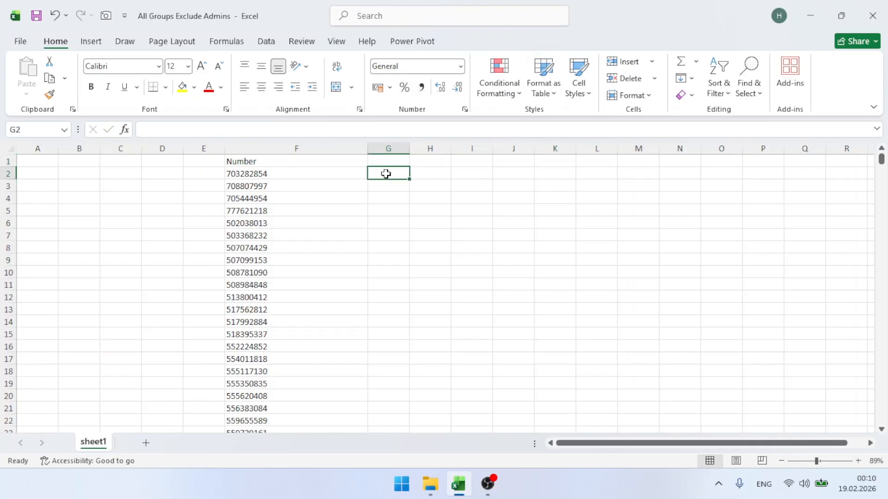
pyautogui.write('=con')
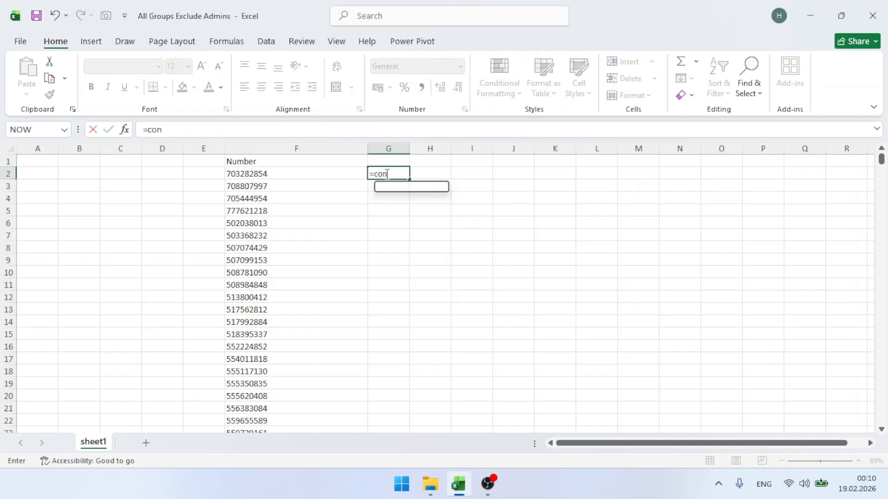
pyautogui.press('Tab')
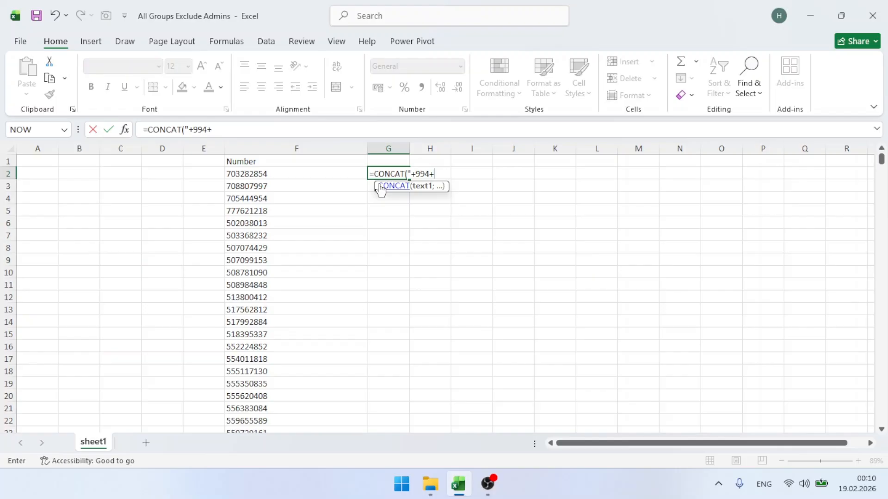
pyautogui.write('"+994";')
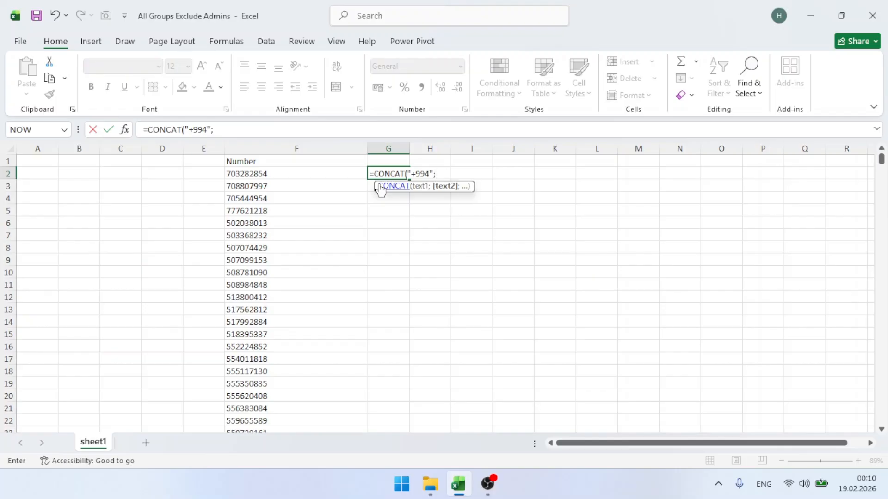
pyautogui.click(345, 176)
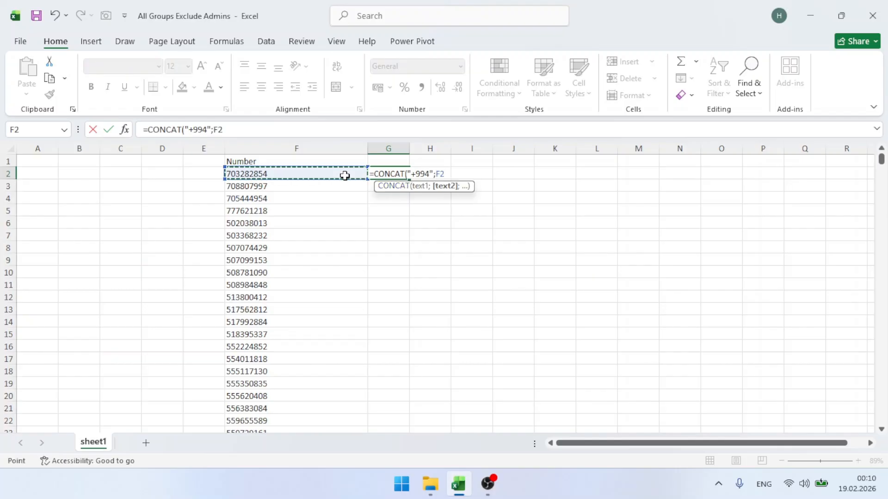
pyautogui.press('Return')
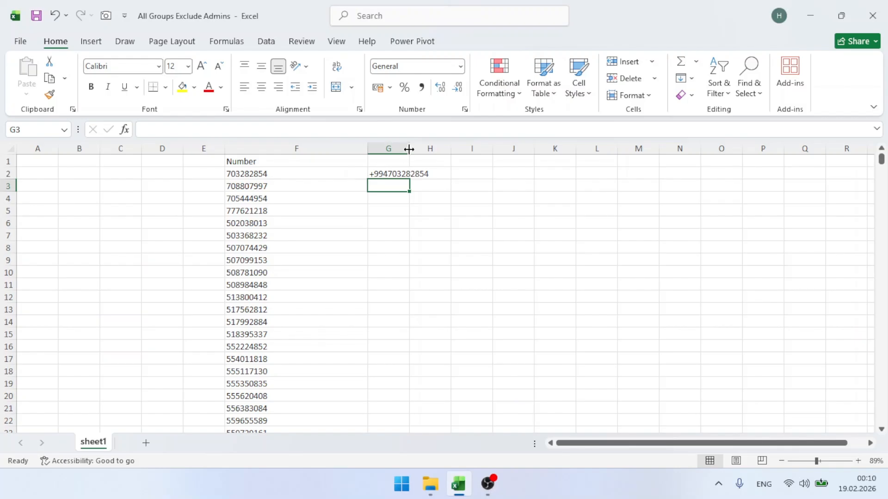
# AutoFit column G and correct the G2 formula so the prefix is "+994 " with a space
pyautogui.doubleClick(408, 148)
pyautogui.click(405, 175)
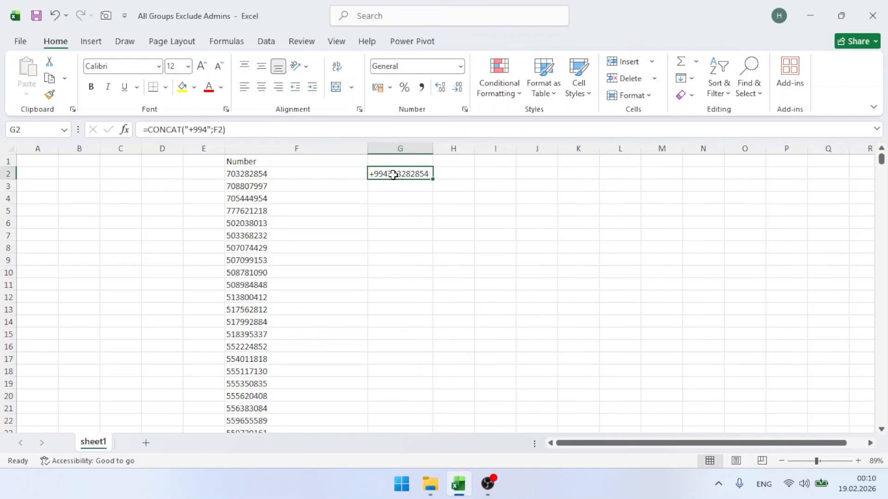
pyautogui.doubleClick(393, 174)
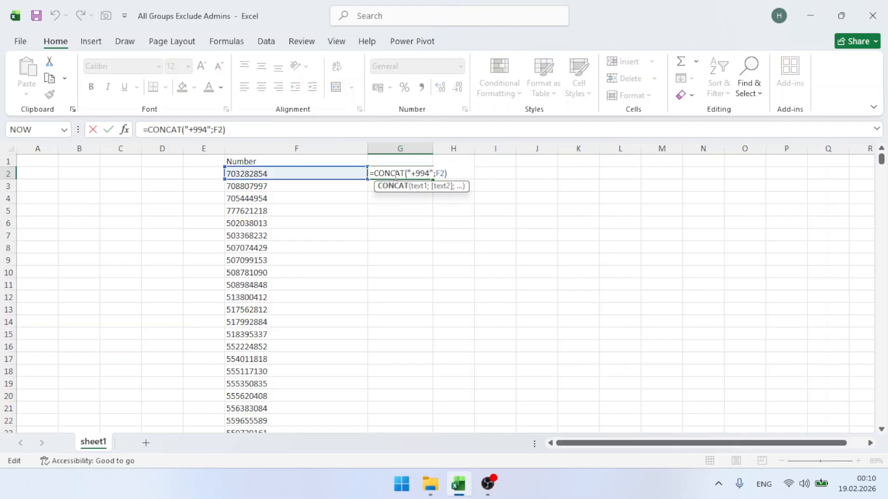
pyautogui.click(431, 172)
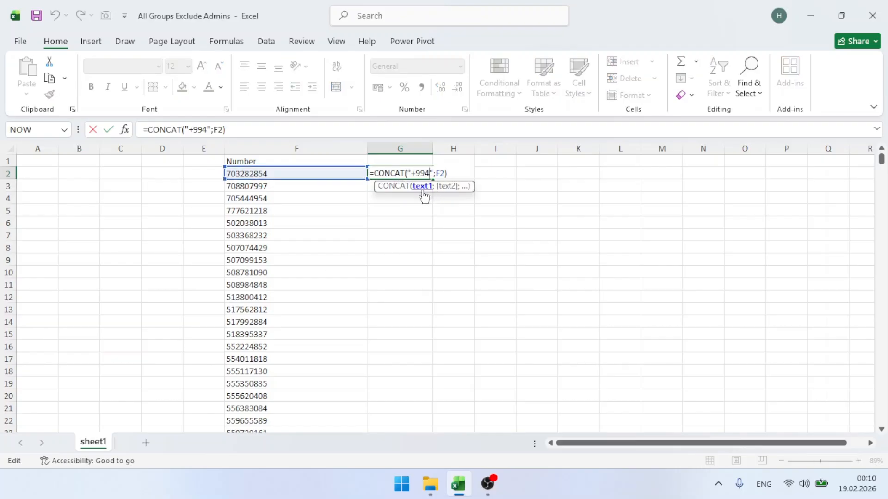
pyautogui.press('Return')
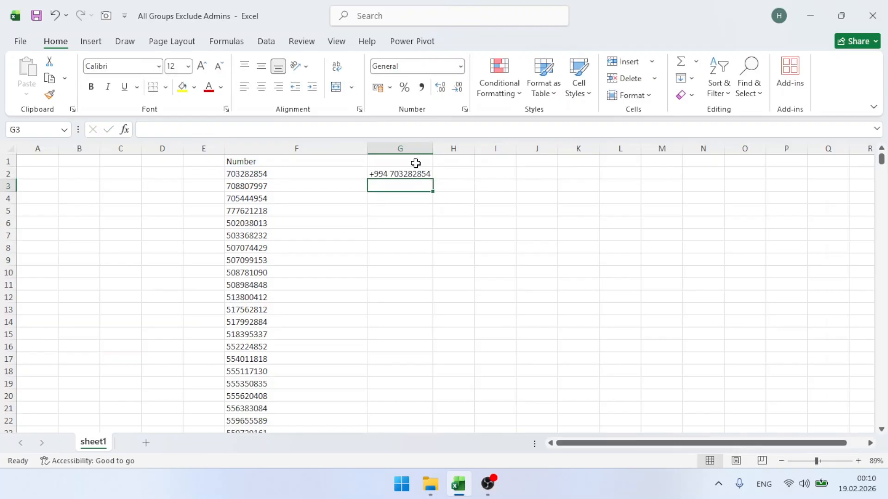
pyautogui.click(412, 172)
# Fill the CONCAT formula down column G and widen the column
pyautogui.doubleClick(435, 179)
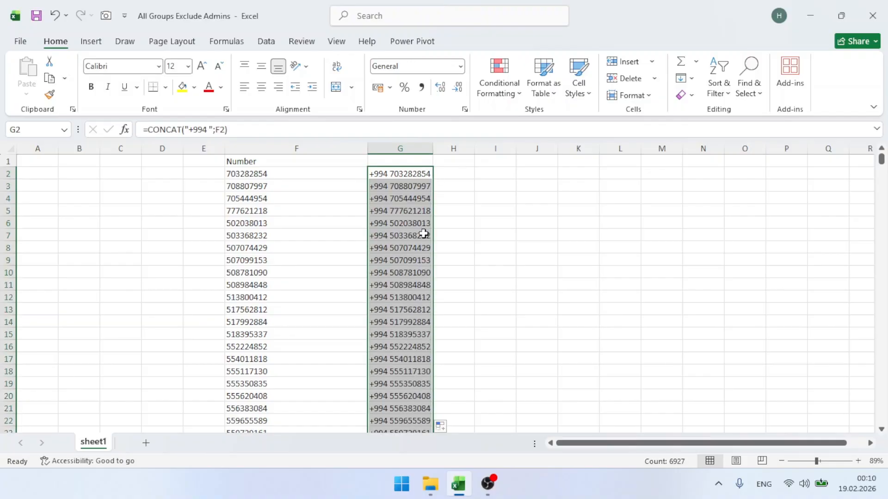
pyautogui.click(434, 154)
pyautogui.click(430, 157)
pyautogui.moveTo(432, 149); pyautogui.dragTo(447, 148)
pyautogui.click(463, 222)
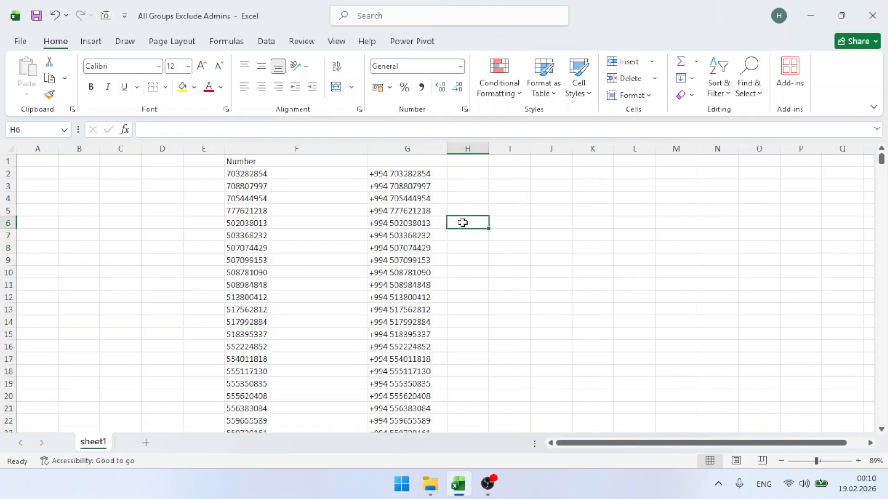
# Copy the data region and paste it back as values only
pyautogui.click(416, 180)
pyautogui.hotkey('ctrl', 'a')
pyautogui.hotkey('ctrl', 'c')
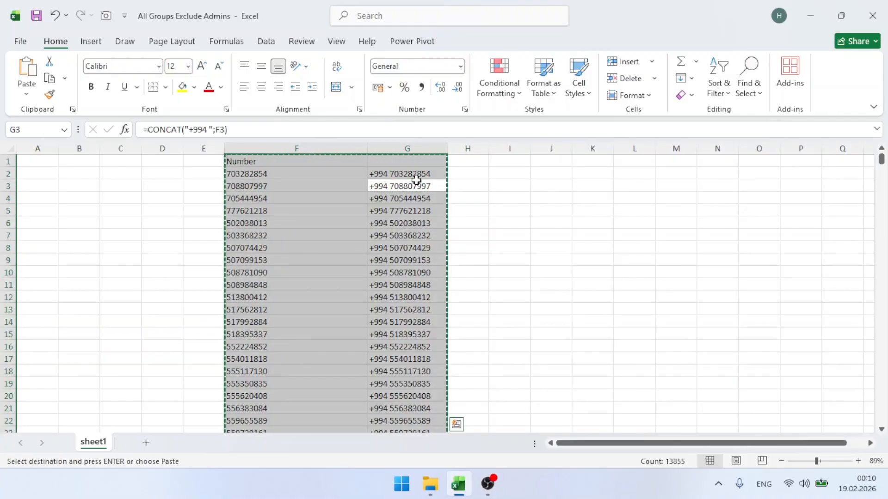
pyautogui.hotkey('ctrl', 'alt', 'v')
pyautogui.click(355, 195)
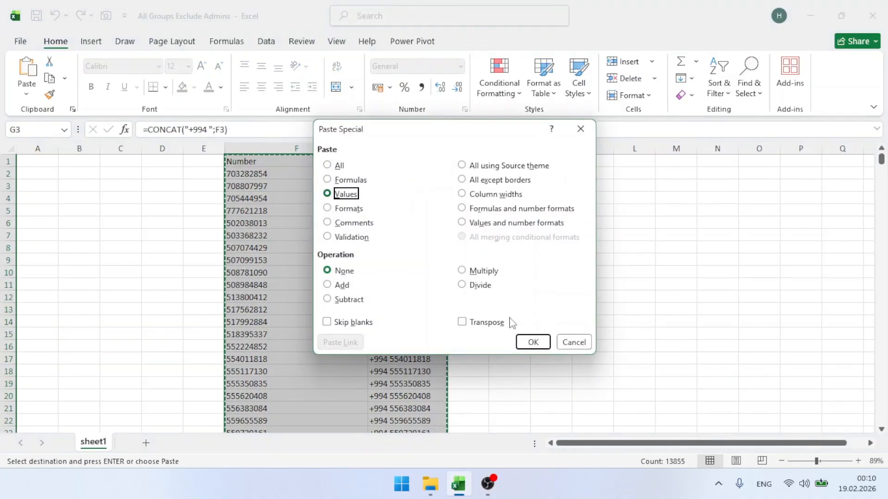
pyautogui.click(532, 342)
# Delete the original Number column and type the header 'Number' in F1
pyautogui.click(301, 148)
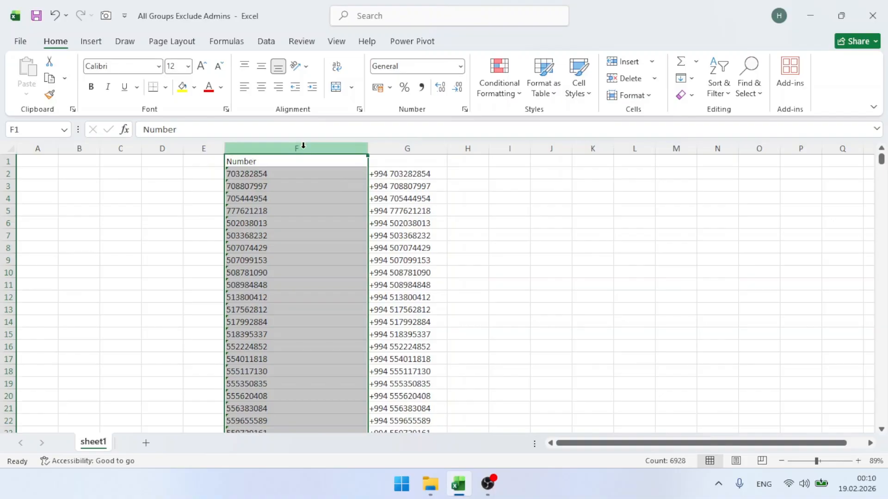
pyautogui.hotkey('ctrl', '-')
pyautogui.click(287, 161)
pyautogui.write('N')
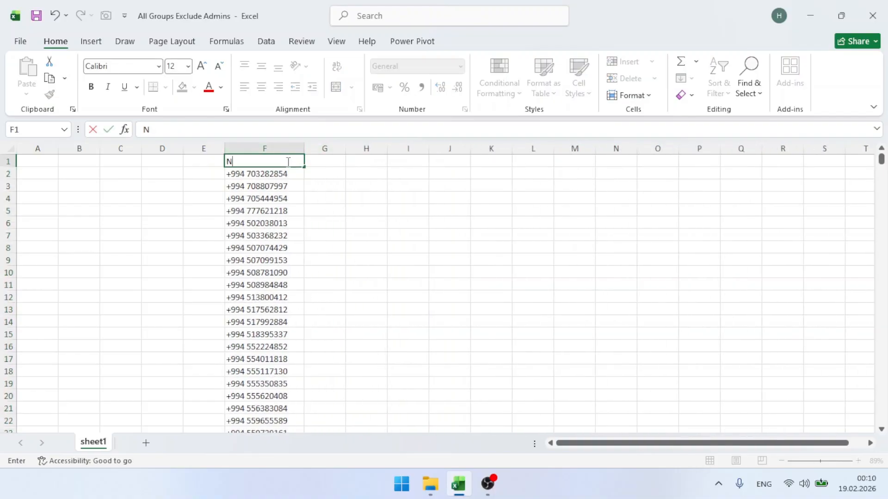